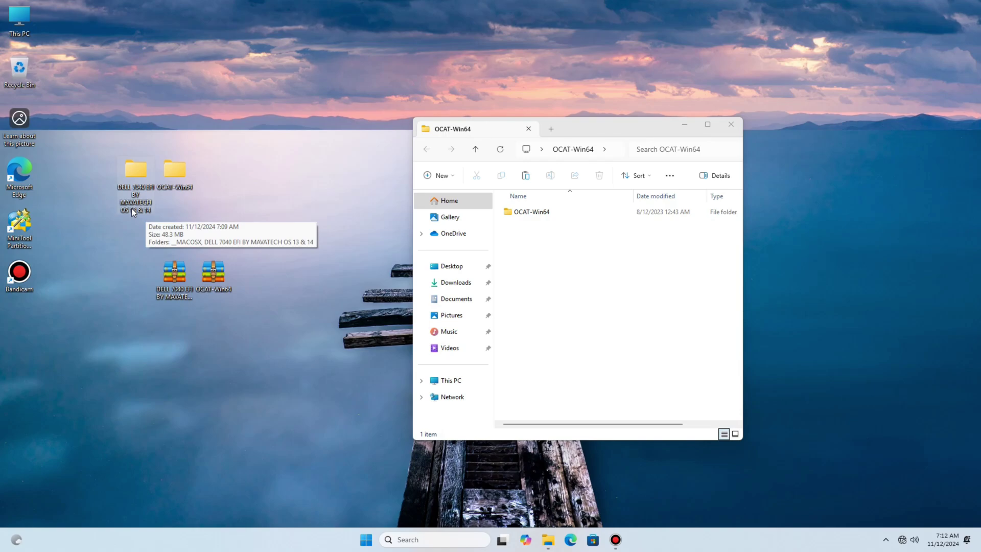
- Run OCAuxiliaryTools from the innermost OCAT-Win64 folder as administrator and close the folder window
left_click(173, 180)
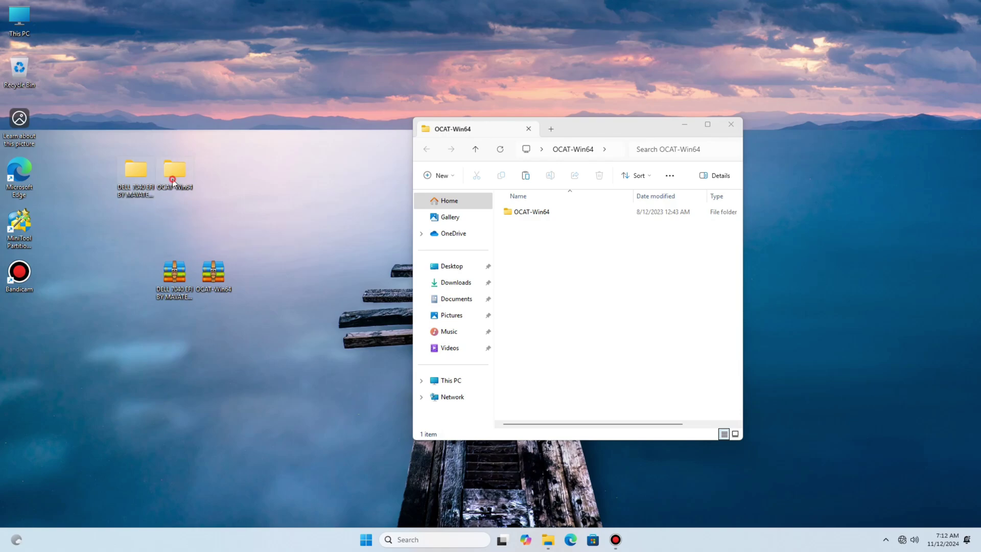
double_click(563, 212)
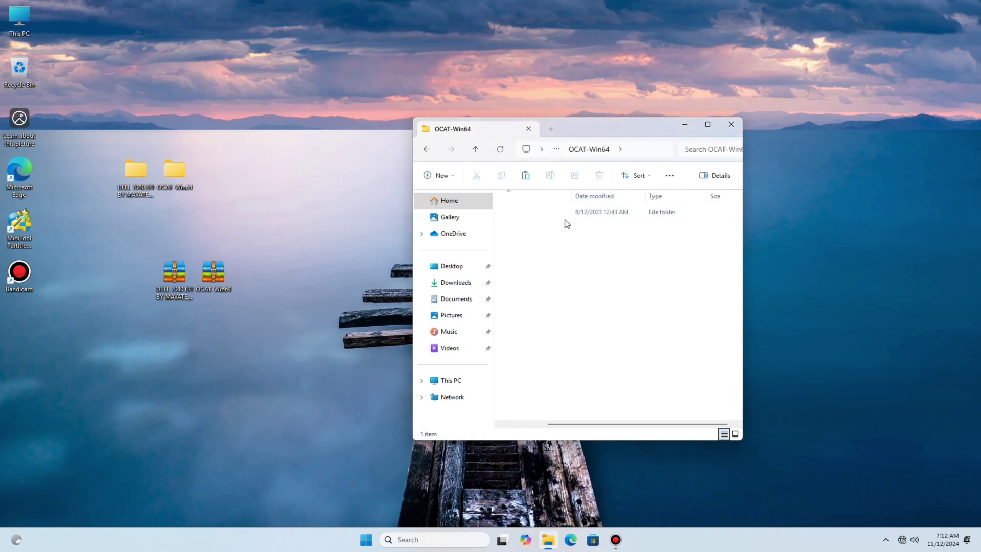
double_click(559, 212)
scroll(575, 245, "down", 15)
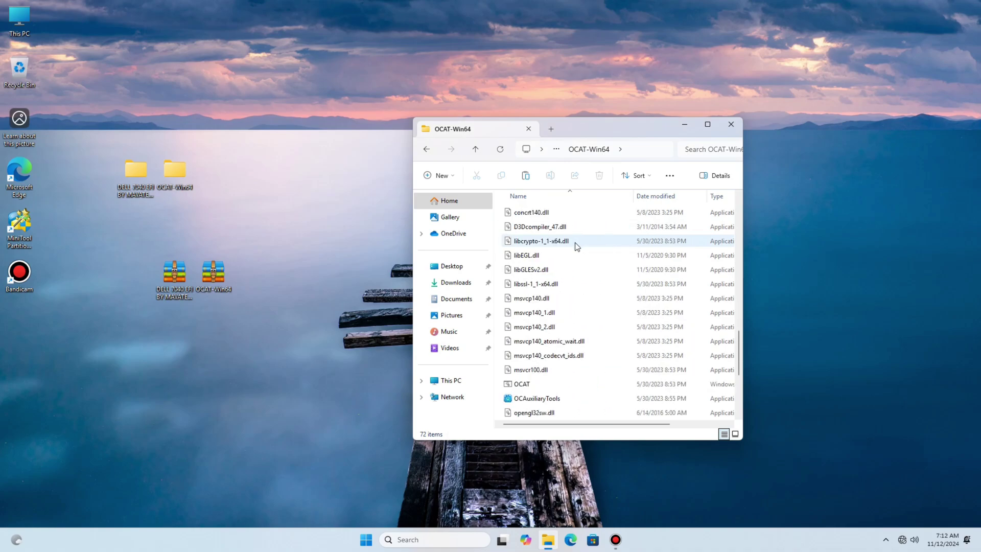
left_click(547, 228)
right_click(548, 228)
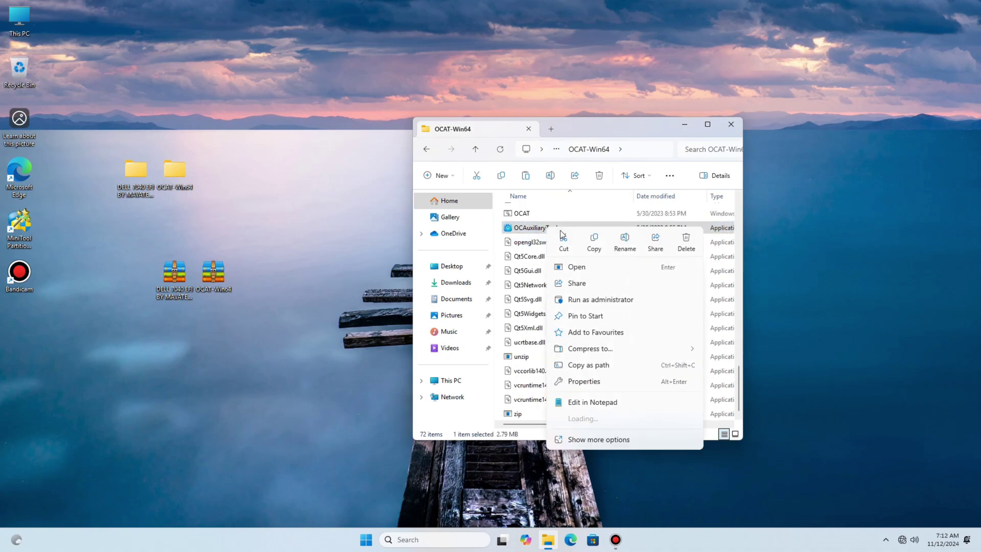
left_click(588, 299)
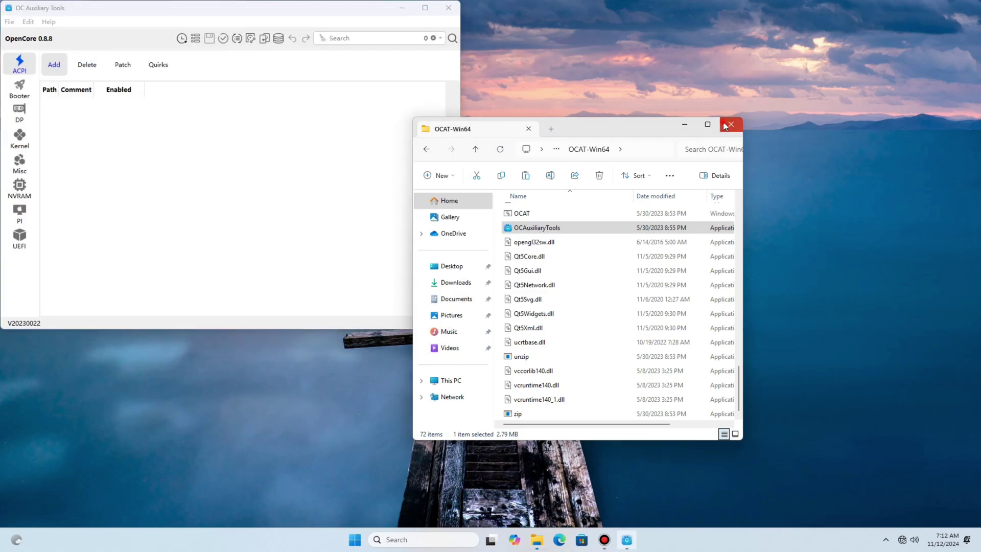
left_click(724, 126)
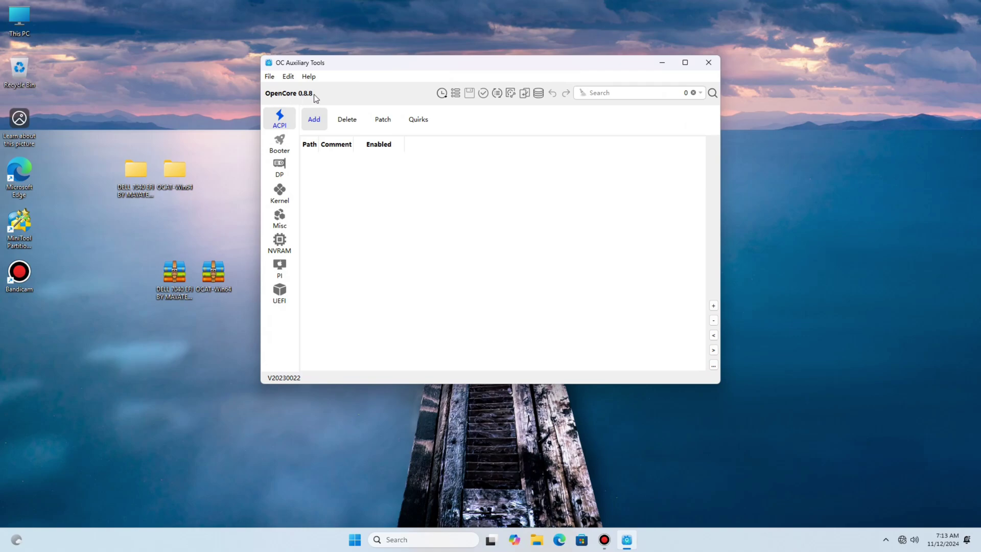
- View the OpenCore sync window with its kext and OpenCore file lists, and close it
left_click(497, 94)
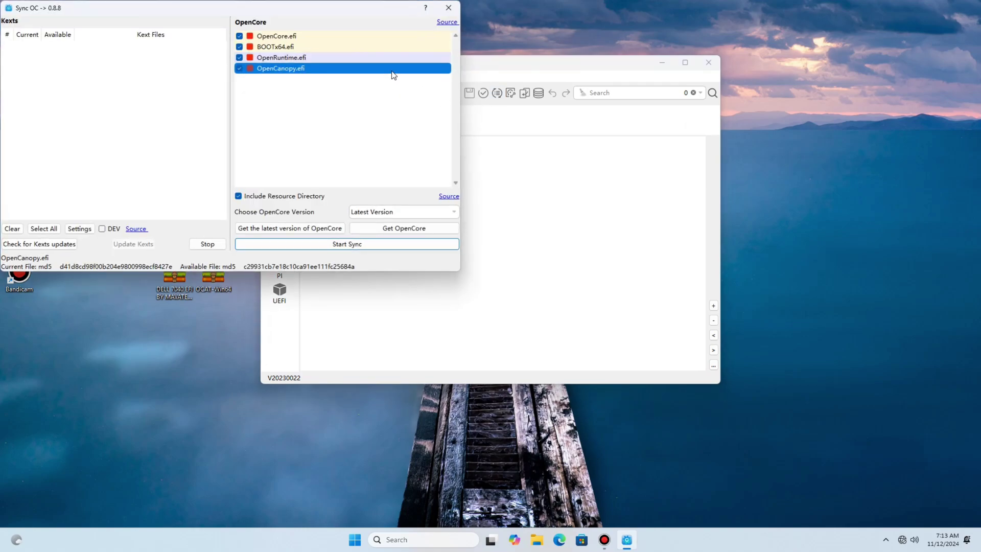
left_click(443, 9)
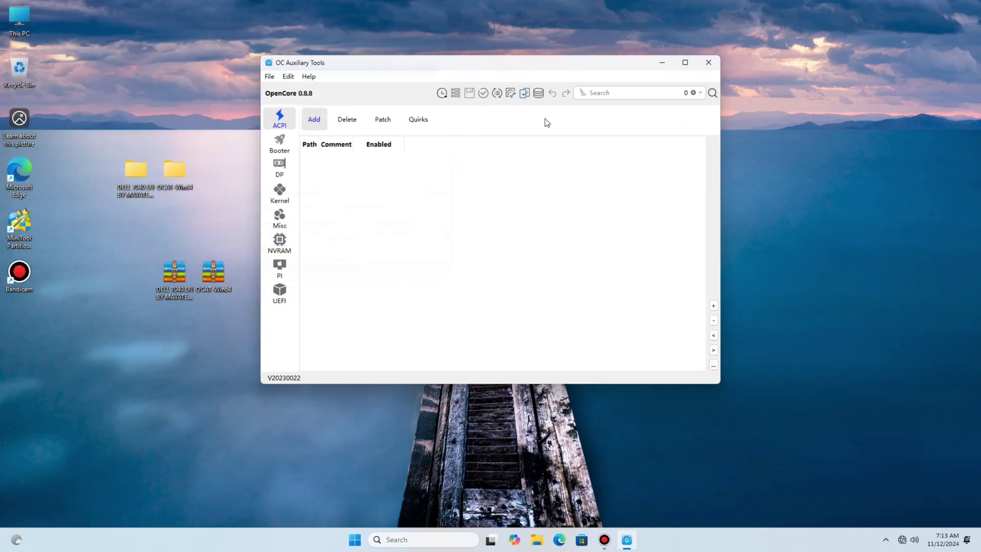
- Connect the computer to the MAVATECH Wi-Fi network by entering the network password
left_click(904, 539)
left_click(840, 377)
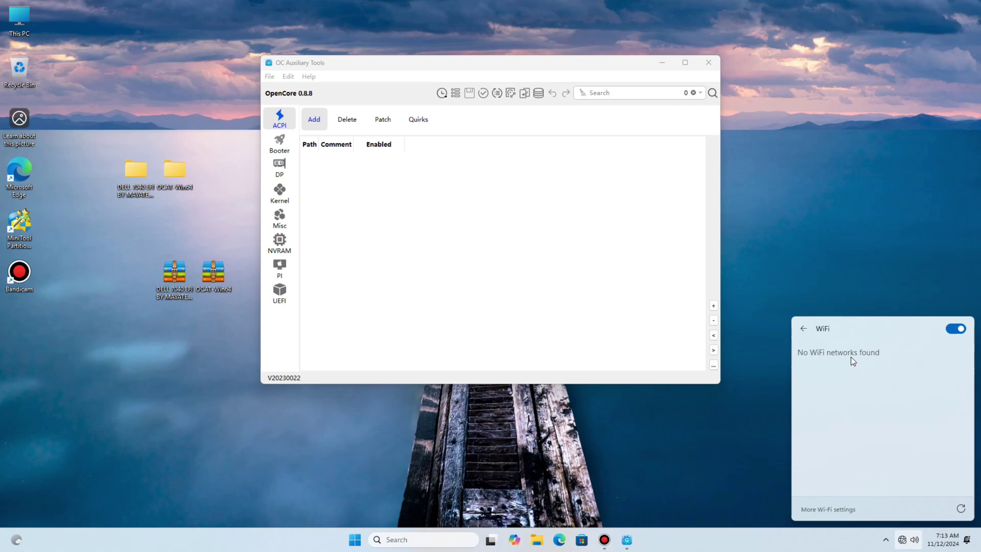
left_click(847, 156)
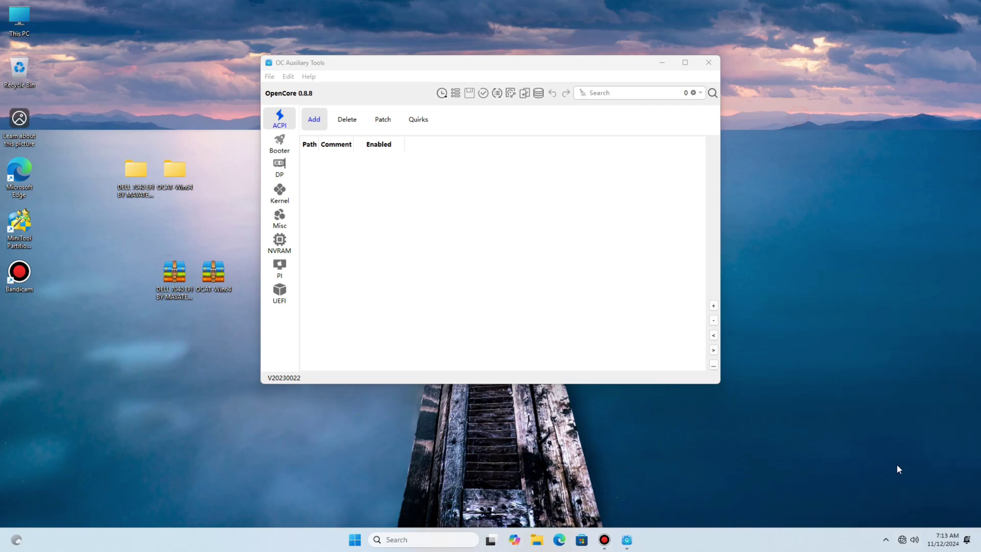
left_click(903, 531)
left_click(841, 378)
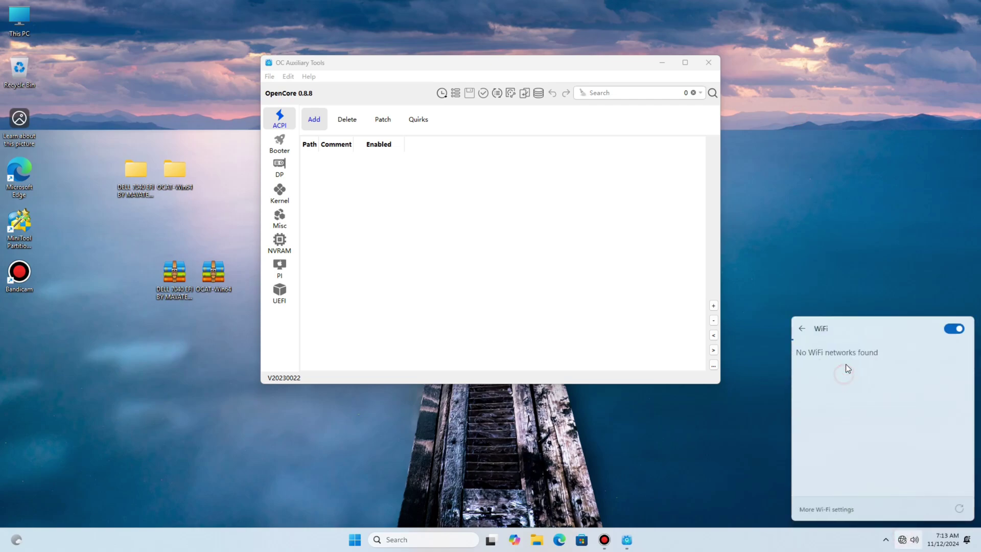
left_click(851, 349)
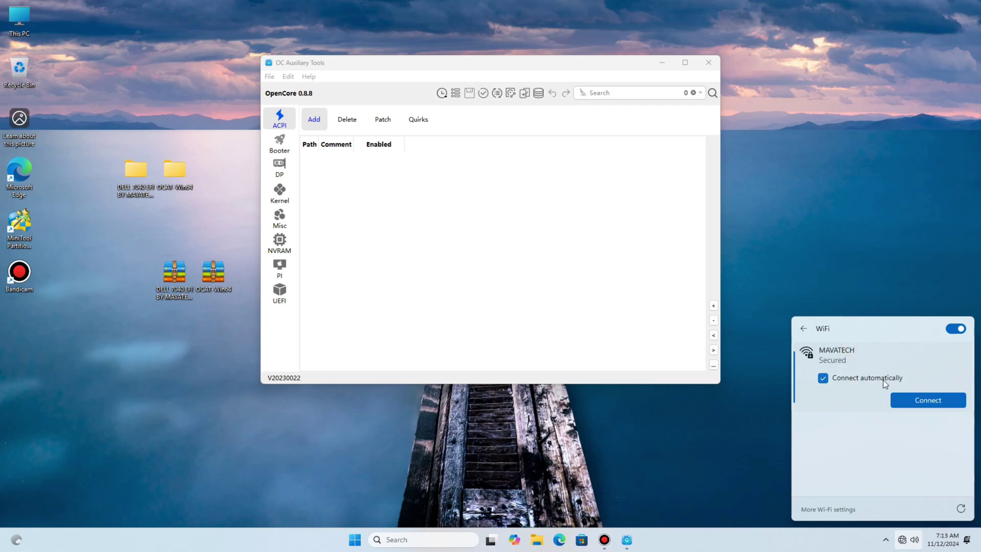
left_click(906, 398)
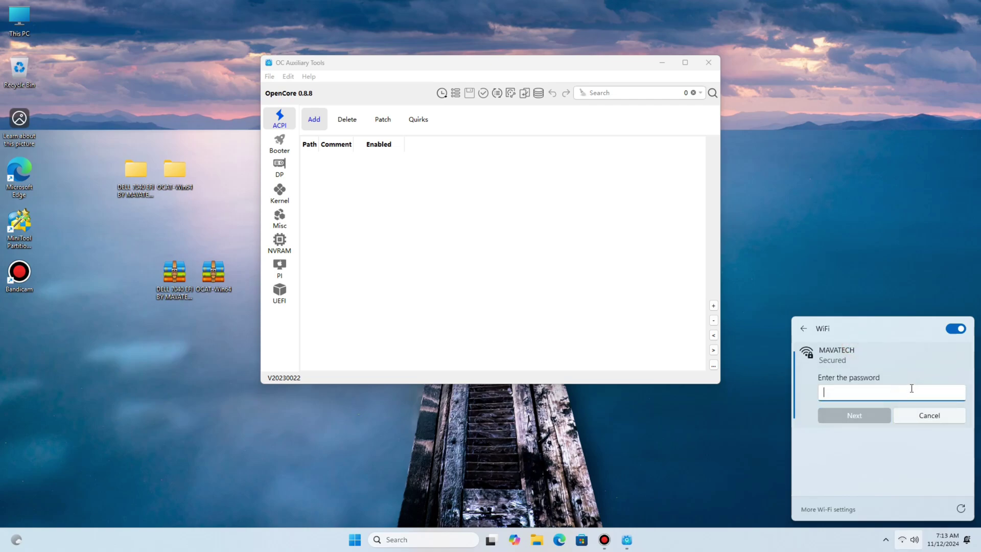
type("••••••••")
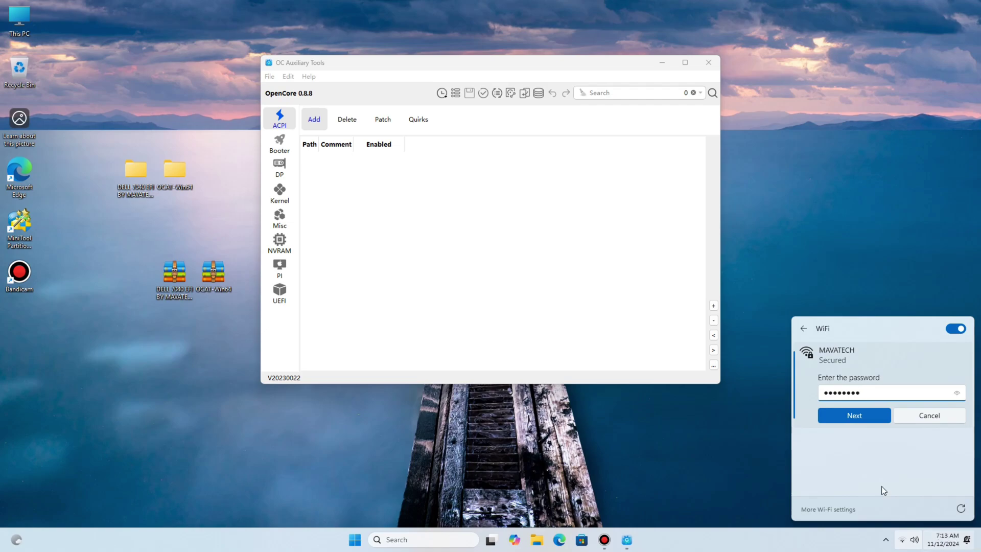
left_click(857, 413)
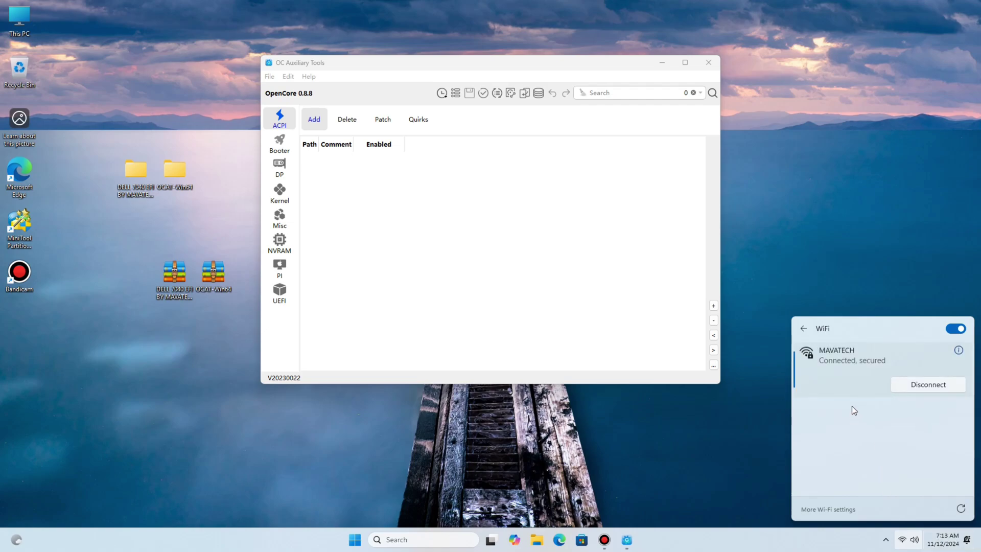
left_click(851, 281)
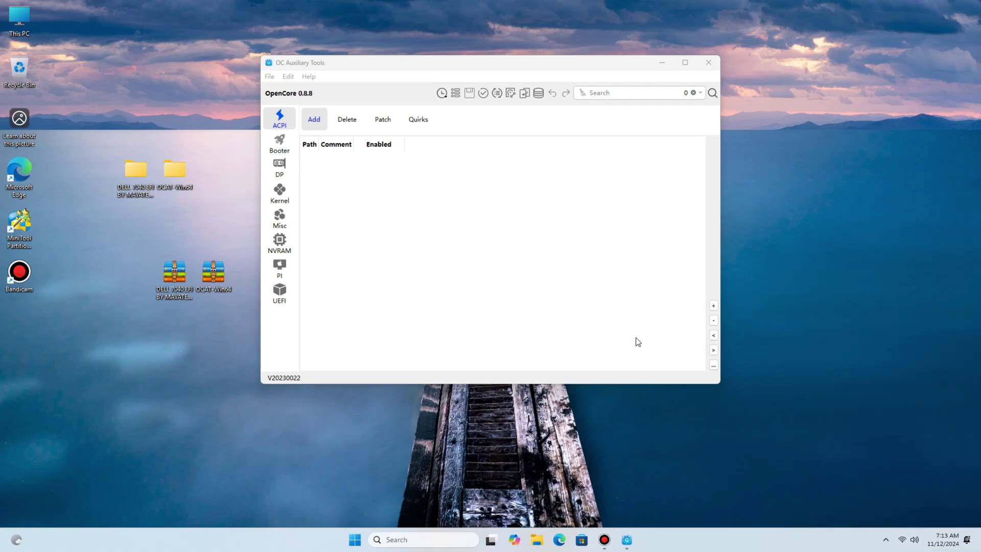
- Open config.plist from the EFI/OC folder inside the desktop folder DELL 7040 EFI BY MAVATECH OS 13 & 14
left_click(269, 76)
left_click(291, 101)
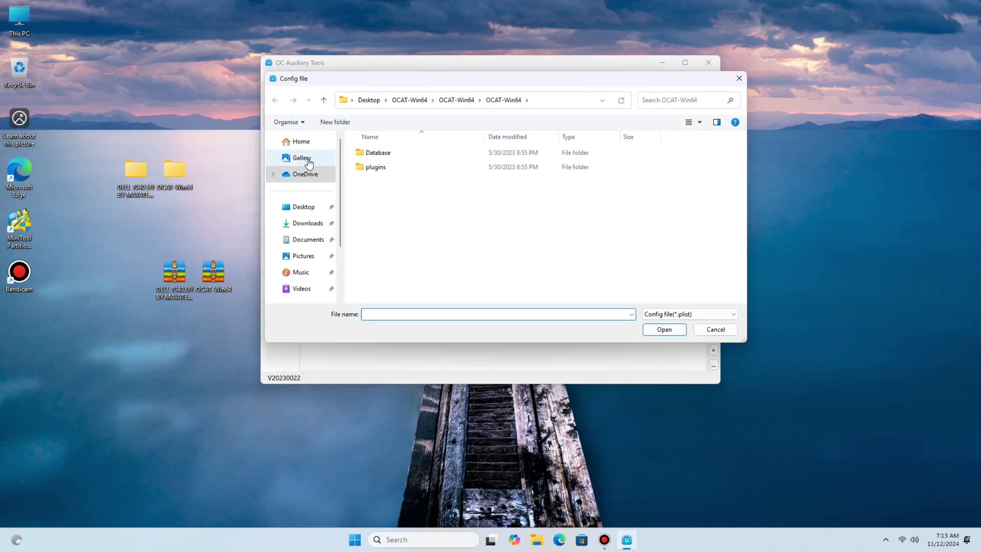
left_click(307, 207)
double_click(393, 154)
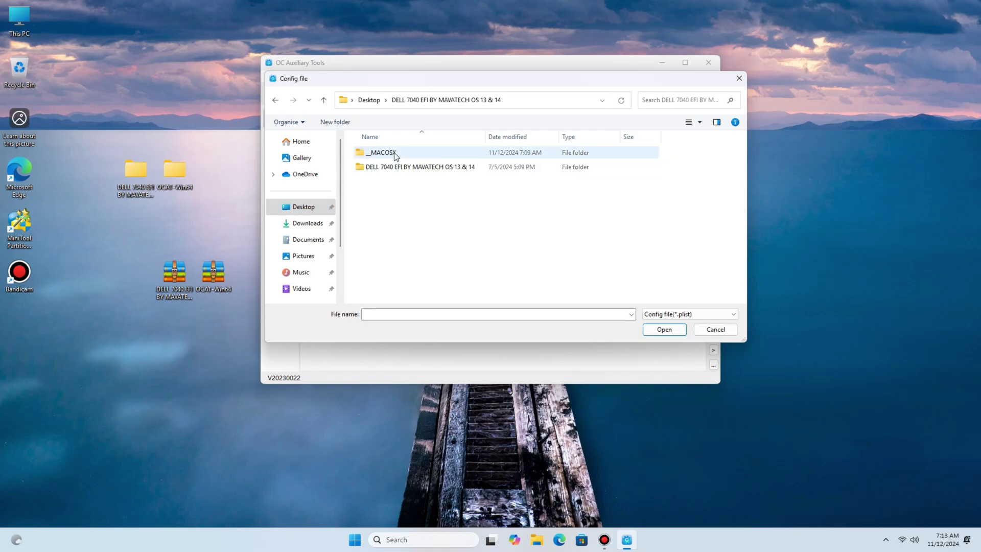
double_click(392, 167)
double_click(390, 154)
left_click(389, 169)
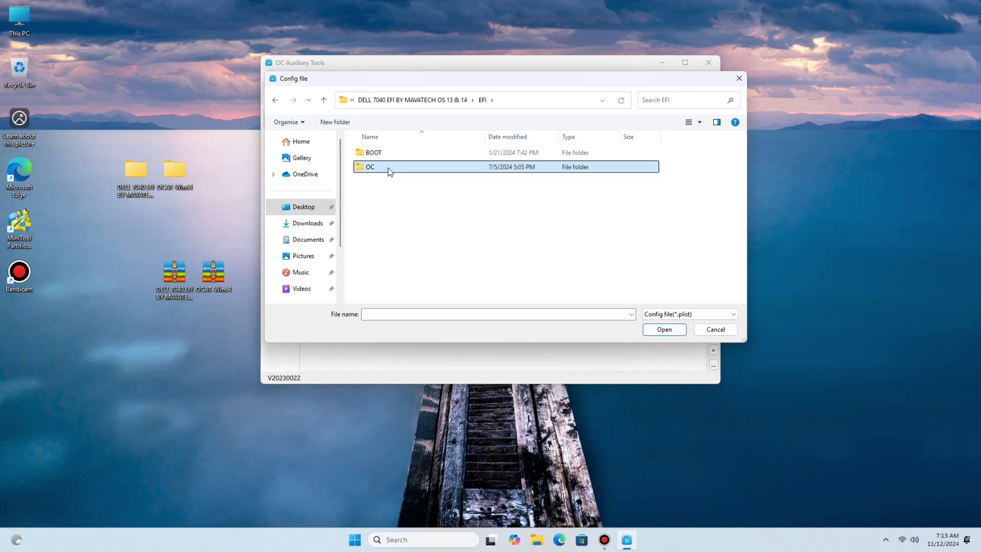
double_click(389, 167)
double_click(392, 207)
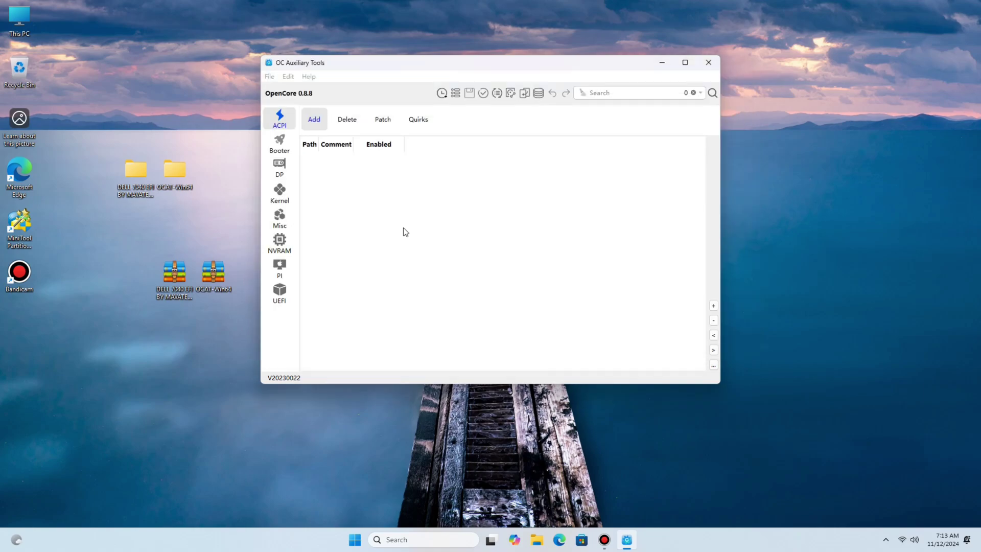
- Examine the device properties of several PCI entries, including the graphics keys of PciRoot(0x0)/Pci(0x2,0x0), in a widened window
left_click(280, 143)
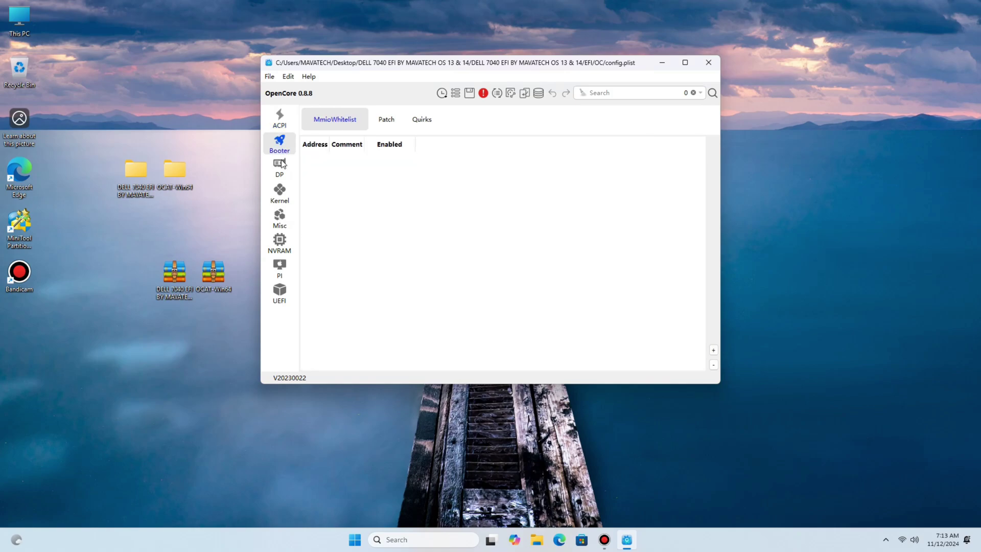
left_click(280, 166)
left_click(394, 362)
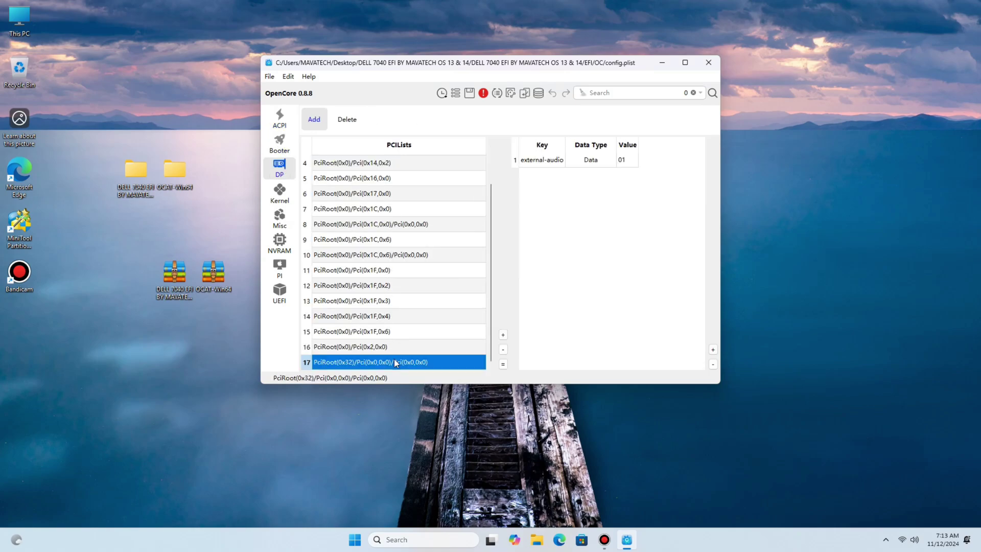
left_click(384, 256)
left_click(390, 224)
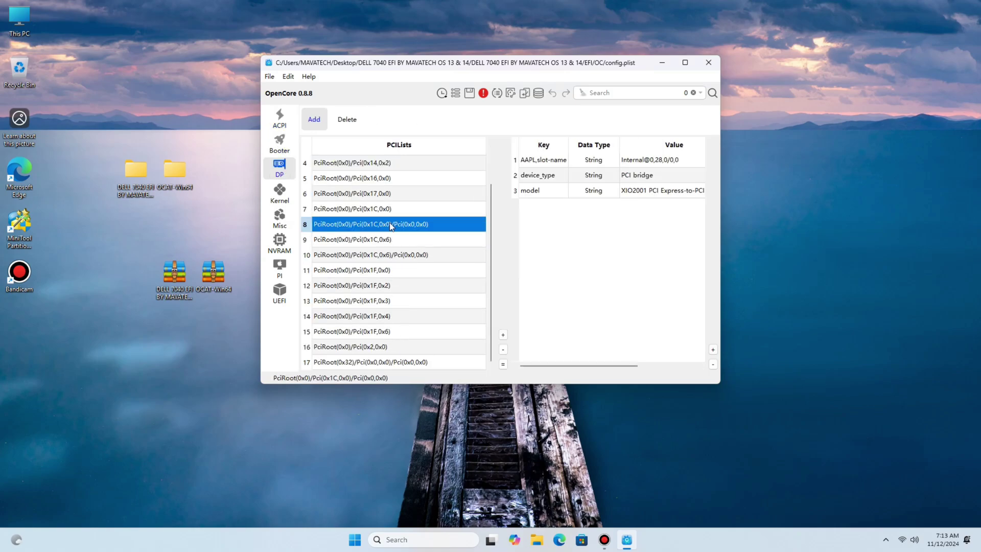
left_click(387, 209)
left_click(391, 348)
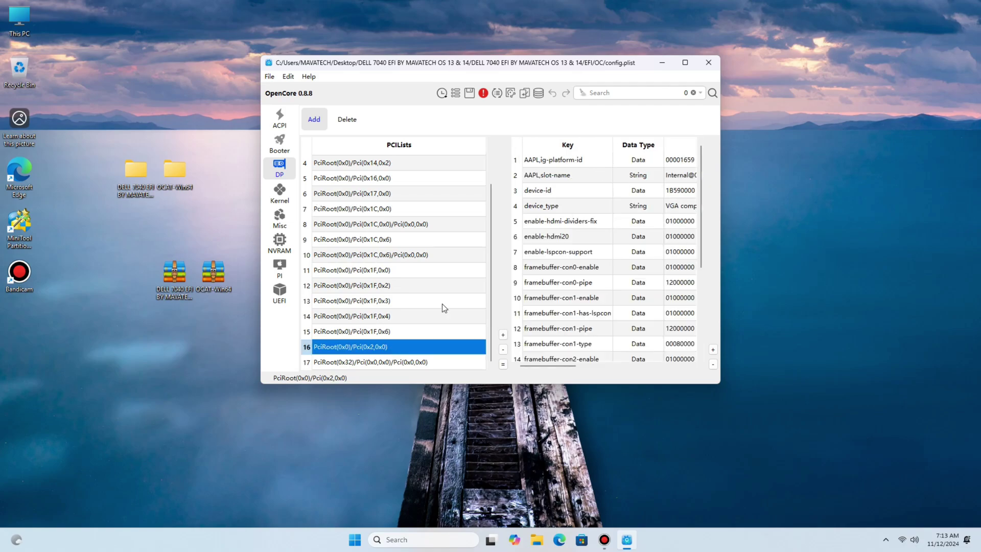
left_click_drag(722, 217, 865, 214)
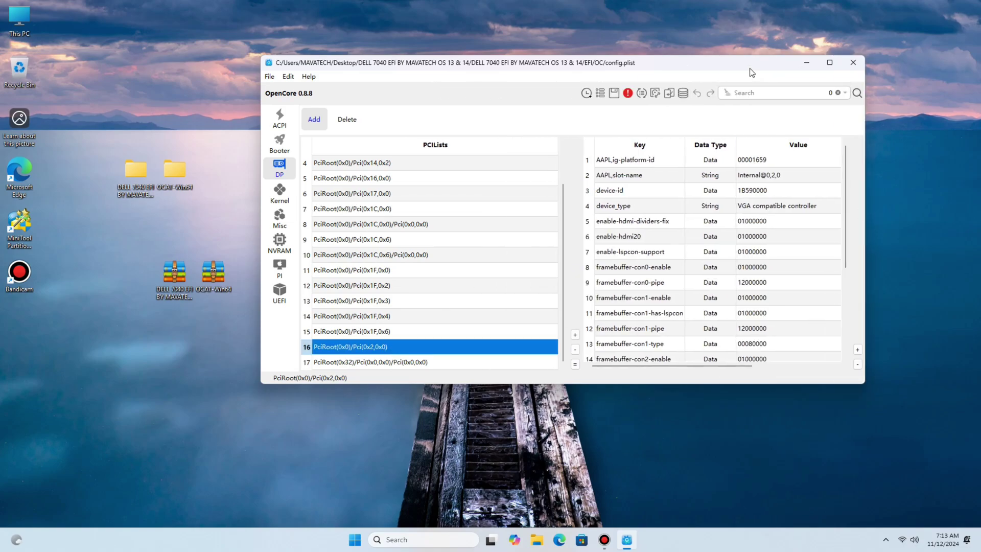
left_click_drag(748, 67, 709, 60)
scroll(740, 215, "down", 3)
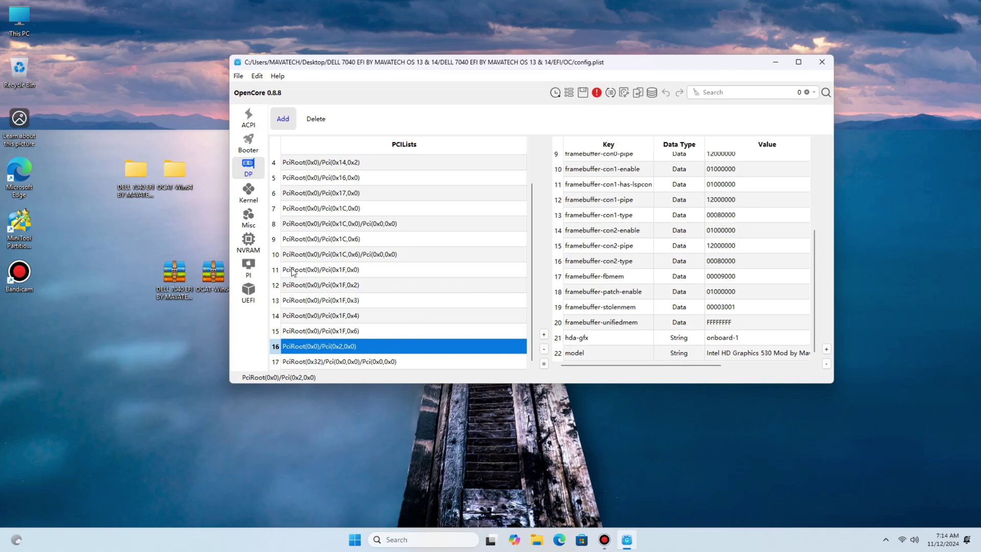
- Show the NVRAM keys of the UUID starting with 7C436110 and widen the window to fit their values
left_click(257, 266)
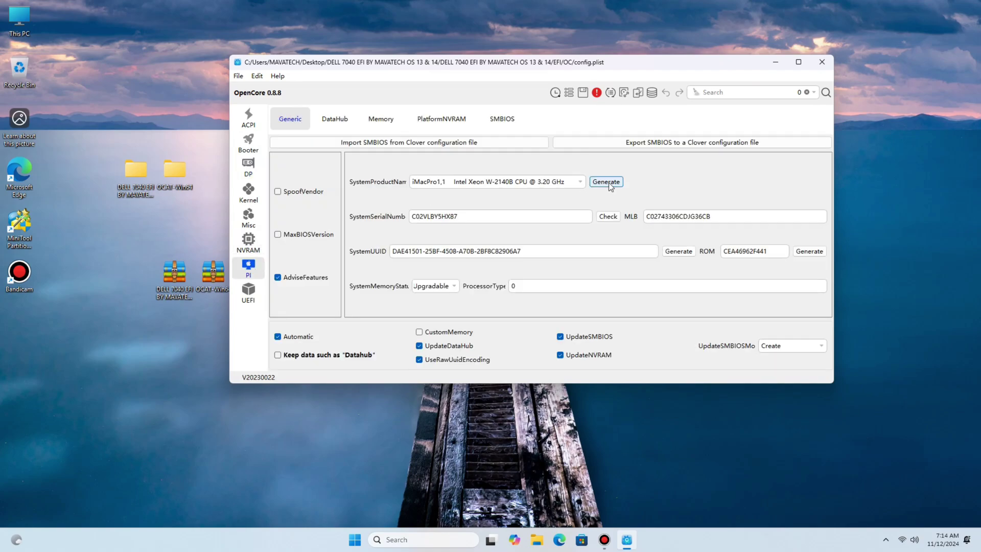
left_click(249, 237)
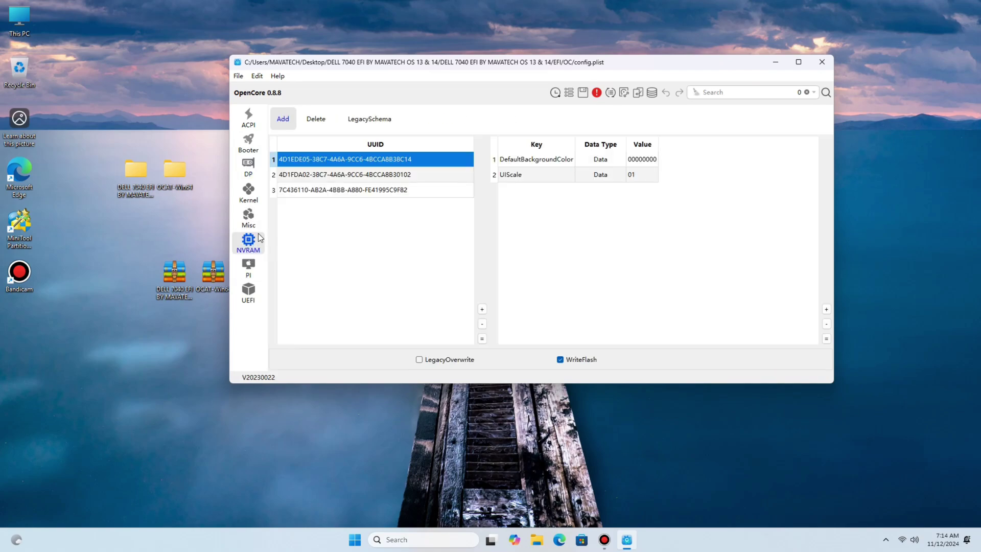
left_click(371, 190)
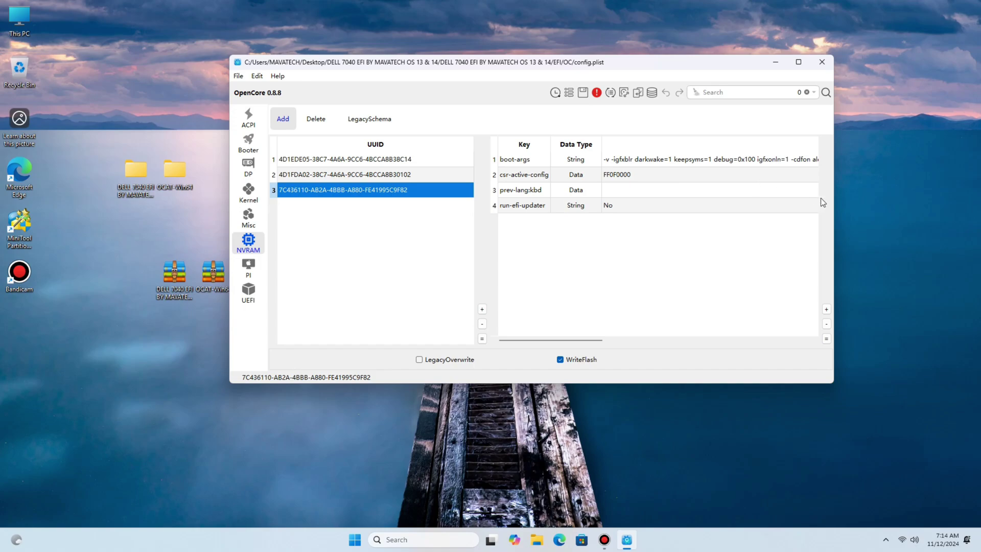
left_click_drag(833, 201, 943, 199)
left_click_drag(829, 70, 675, 52)
left_click_drag(791, 213, 917, 216)
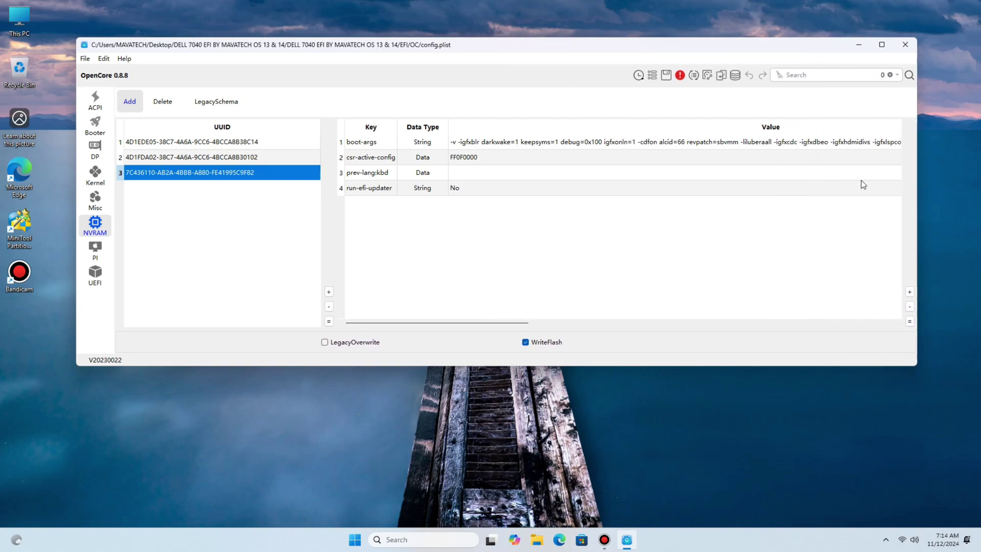
- Remove every boot-args flag from -liluberaall through igfxrpsc=1, keeping the arguments up to revpatch=sbvmm
left_click(742, 148)
scroll(742, 147, "right", 3)
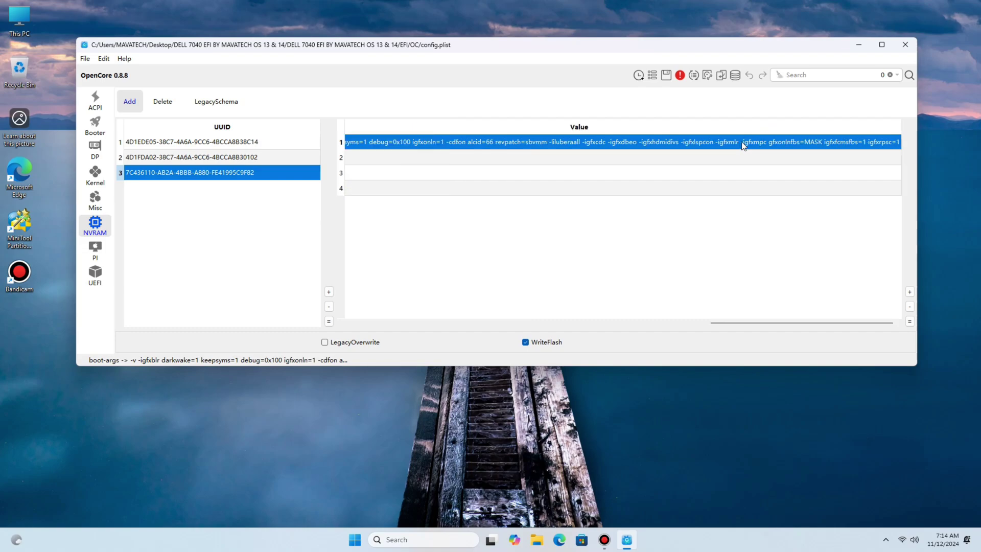
double_click(742, 142)
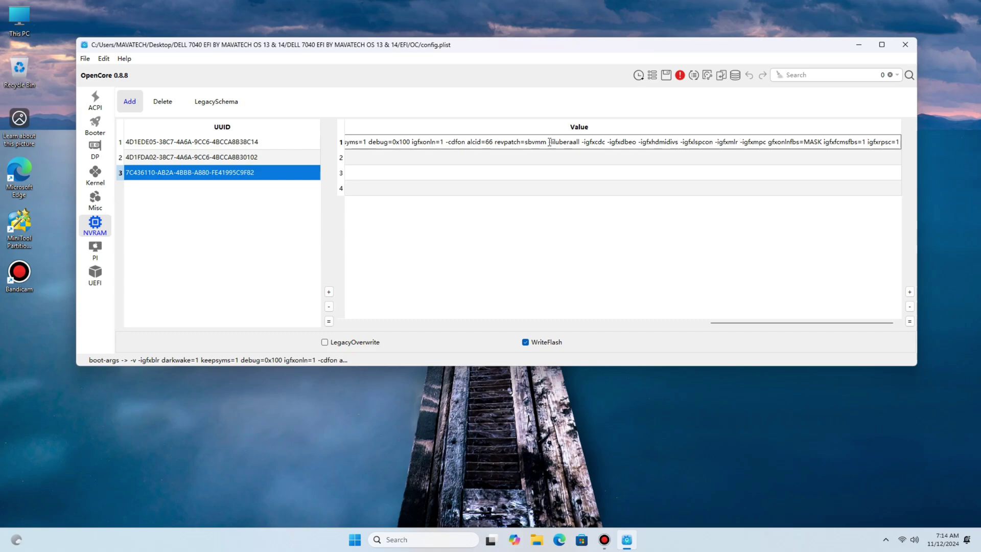
left_click_drag(549, 142, 897, 138)
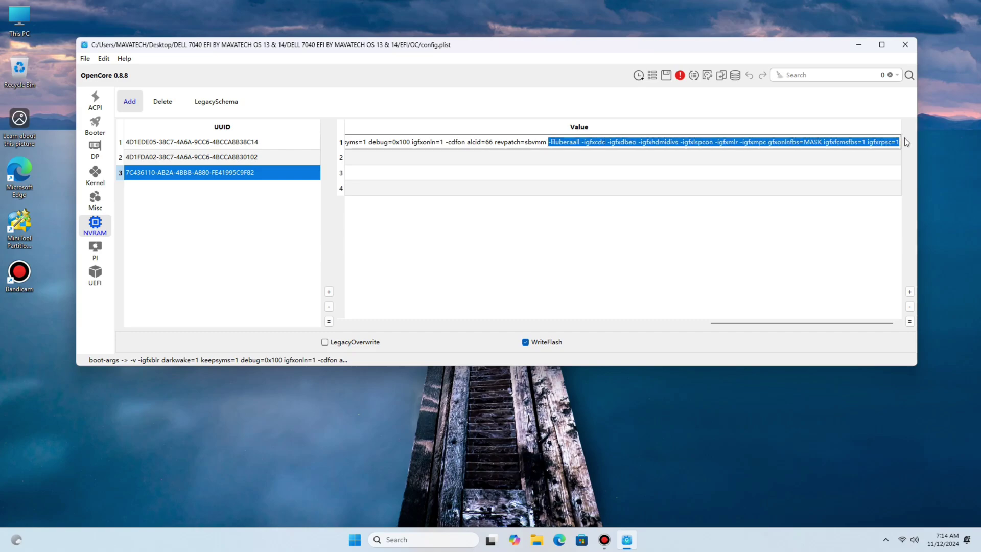
key("BackSpace")
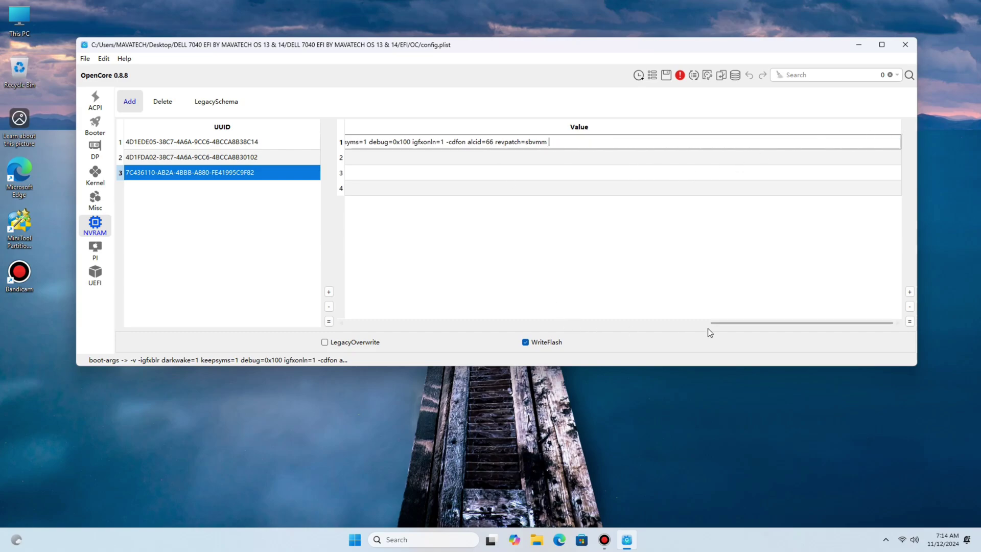
- Append -lilubetaall to the boot-args after revpatch=sbvmm and save config.plist
left_click(677, 321)
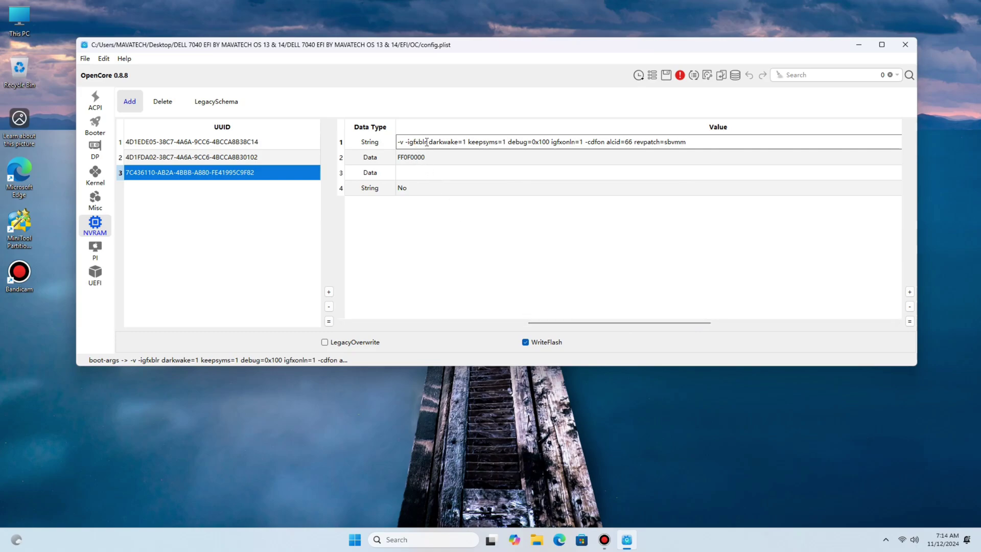
left_click_drag(589, 141, 595, 141)
left_click(687, 142)
left_click(667, 75)
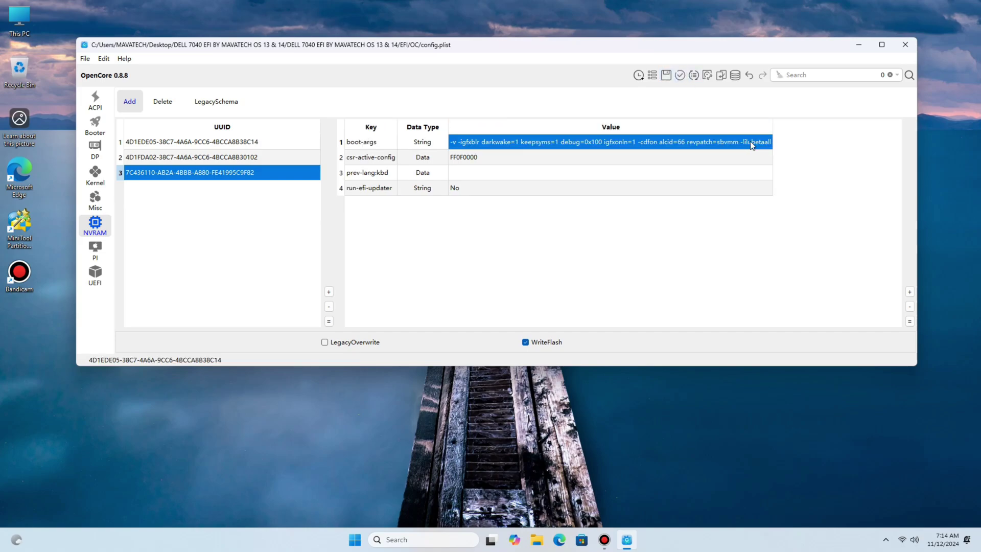
- Review the other NVRAM UUID entries, the Booter and device property sections, and the full list of kernel kexts
left_click(224, 157)
left_click(221, 143)
left_click(104, 175)
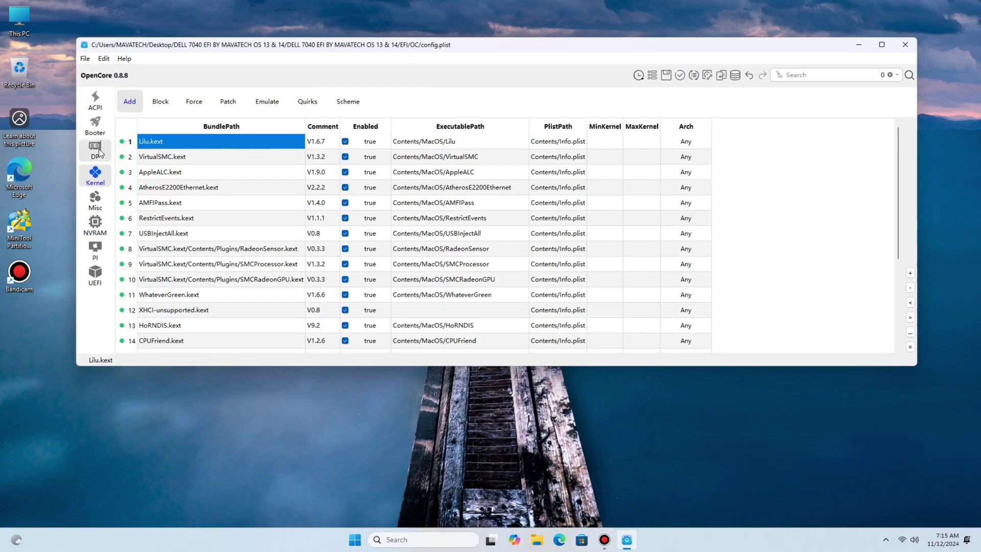
left_click(96, 150)
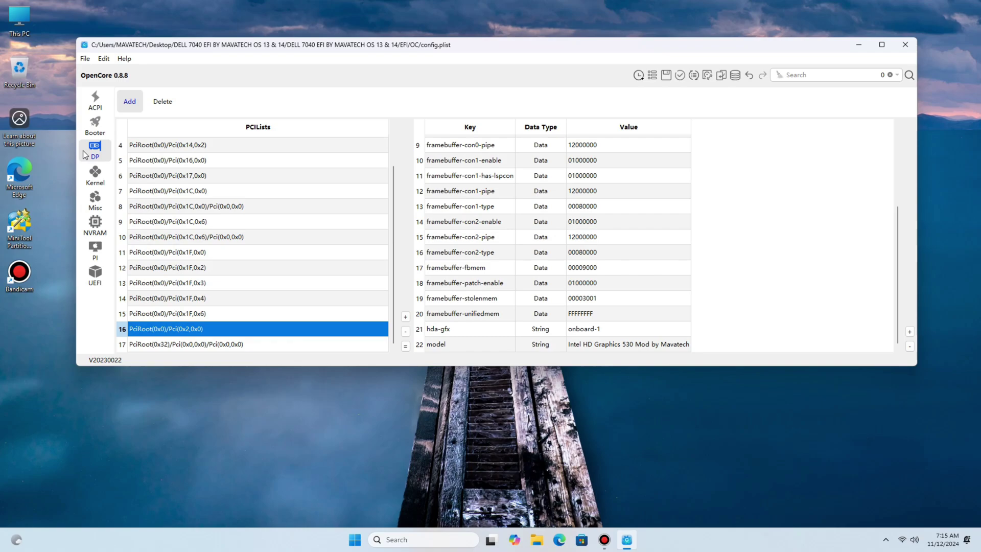
left_click(95, 125)
left_click(95, 150)
left_click(95, 175)
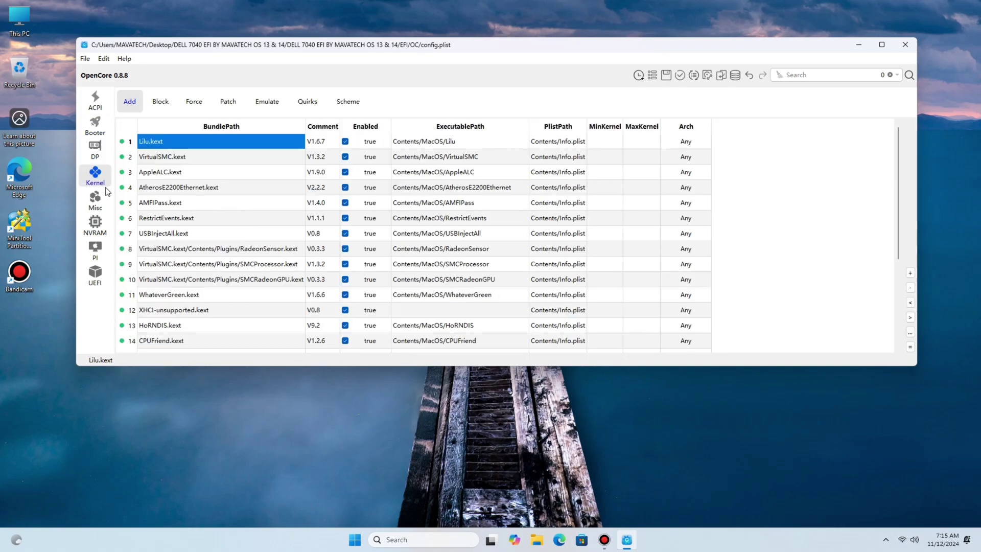
scroll(180, 212, "down", 3)
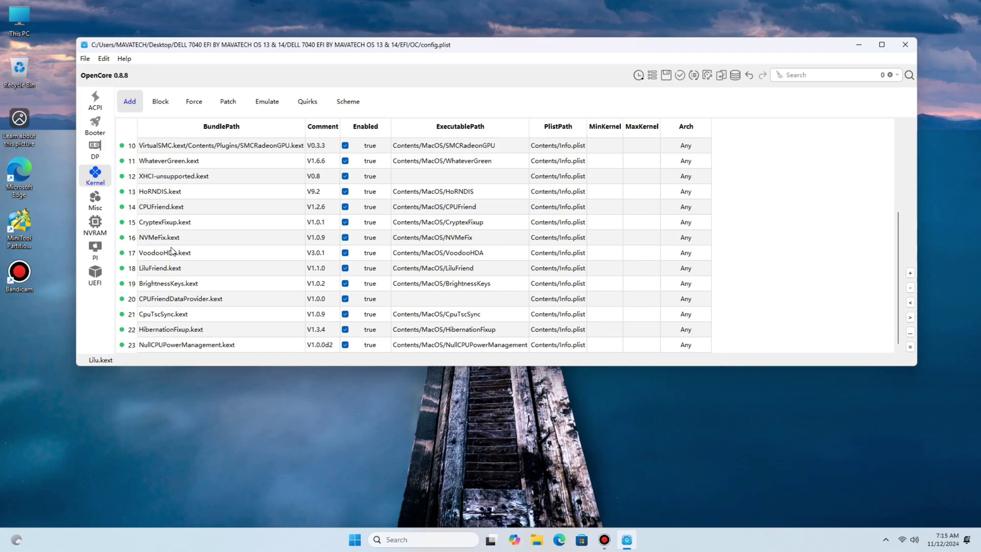
scroll(171, 251, "up", 3)
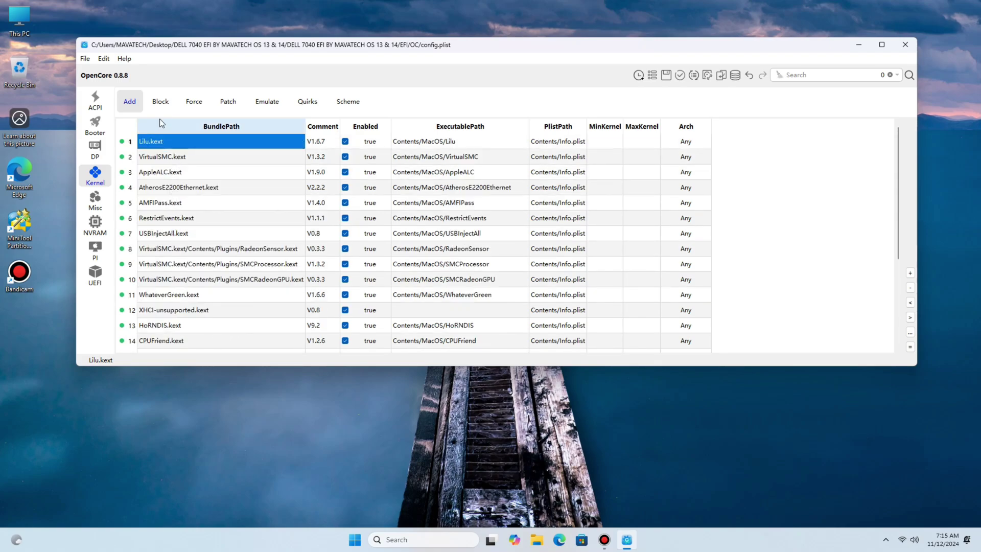
- Check the Misc, NVRAM, PlatformInfo and UEFI sections, including the edited boot-args, and close the configuration editor
left_click(95, 199)
left_click(95, 222)
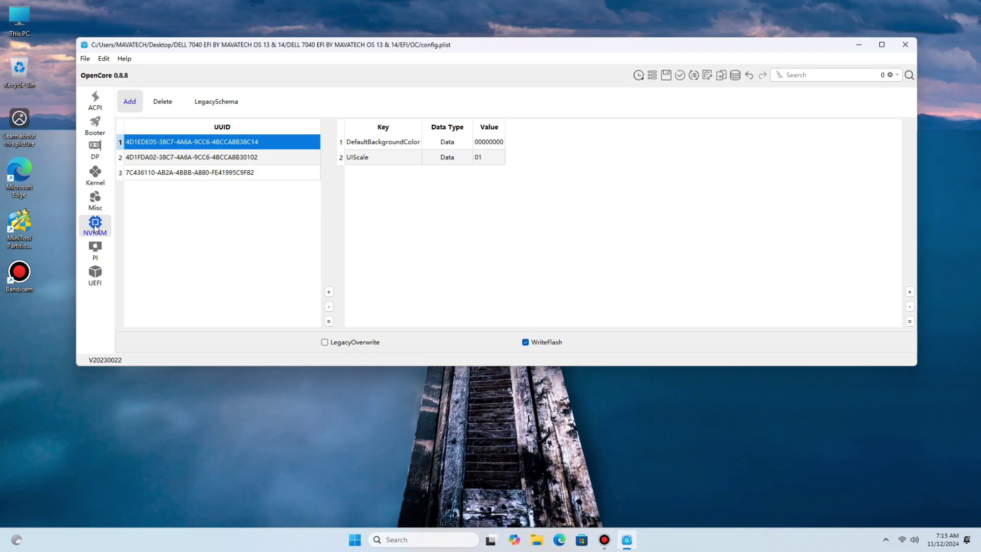
left_click(158, 158)
left_click(164, 173)
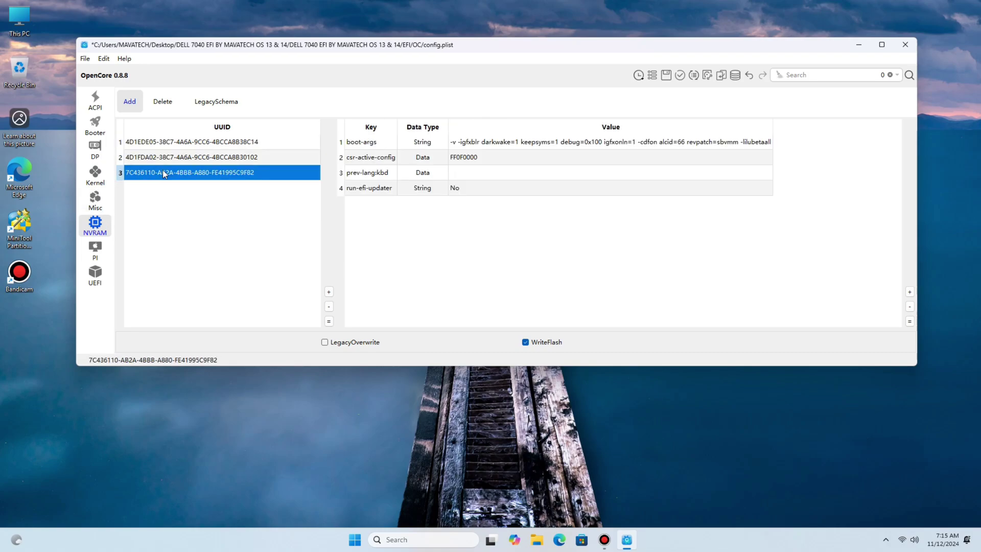
left_click(96, 255)
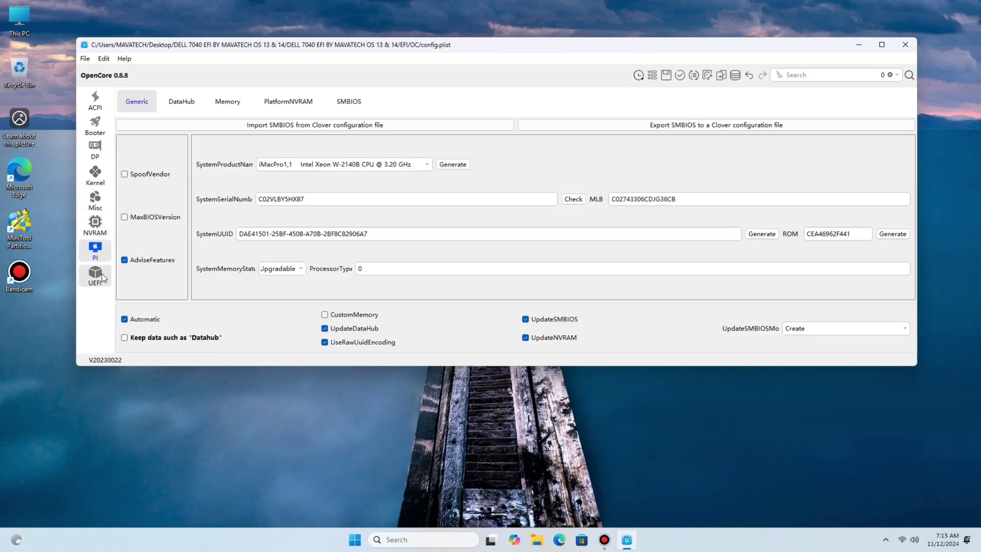
left_click(96, 276)
left_click(905, 45)
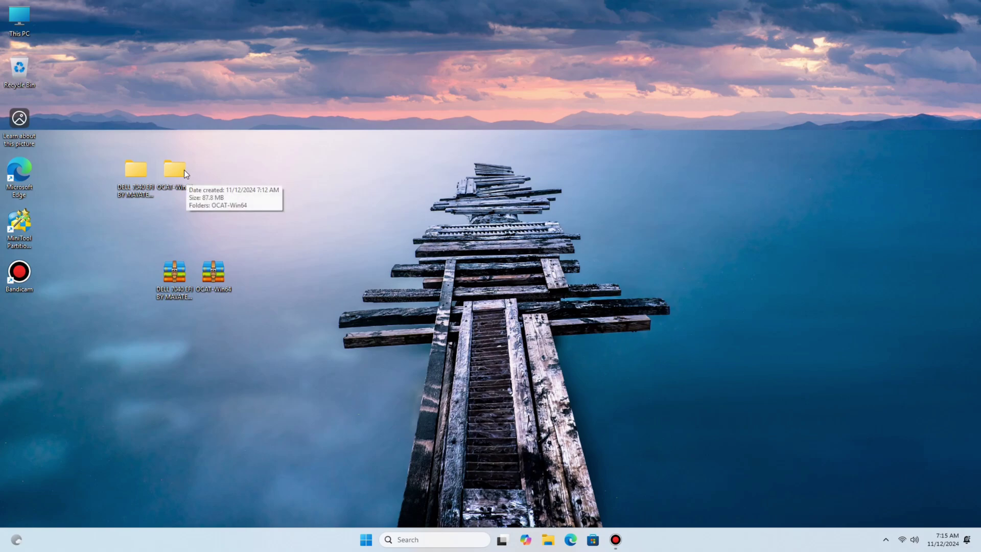
- Launch MiniTool Partition Wizard, and delete the __MACOSX folder from the desktop folder DELL 7040 EFI BY MAVATECH OS 13 & 14
left_click(885, 539)
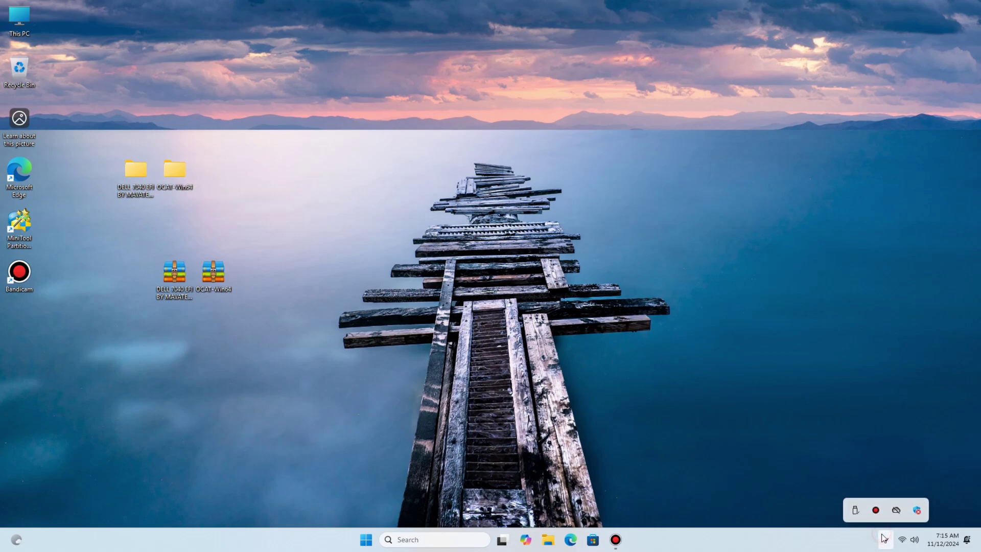
double_click(23, 222)
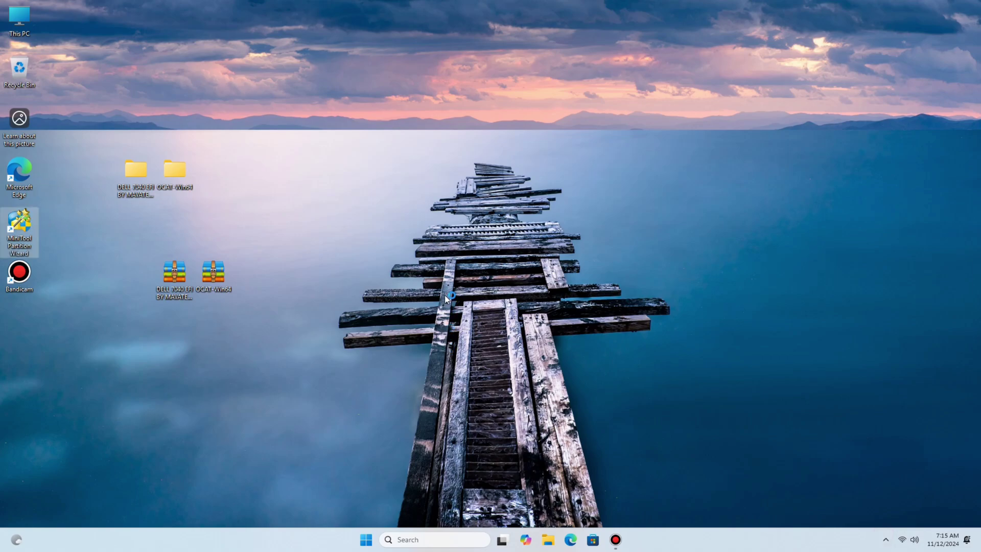
double_click(146, 184)
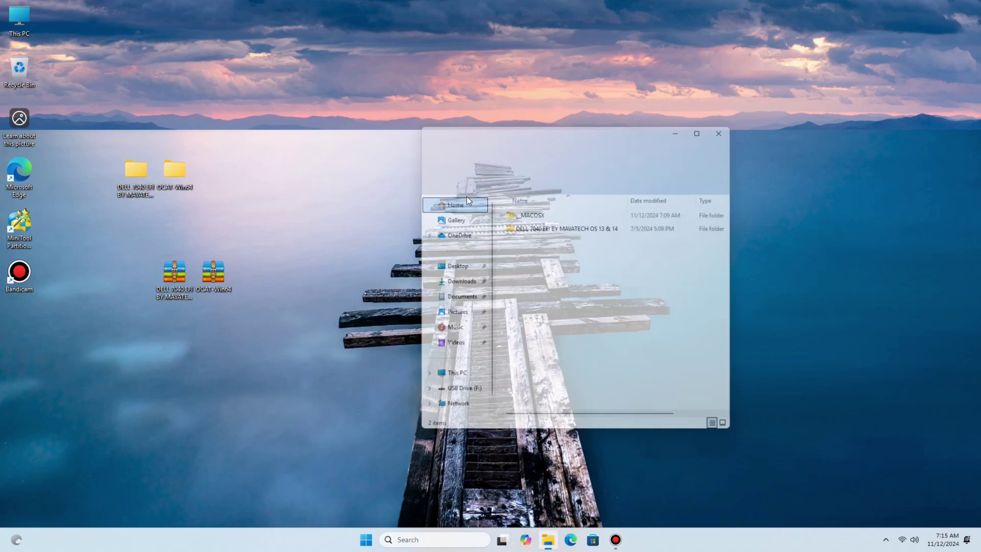
right_click(526, 215)
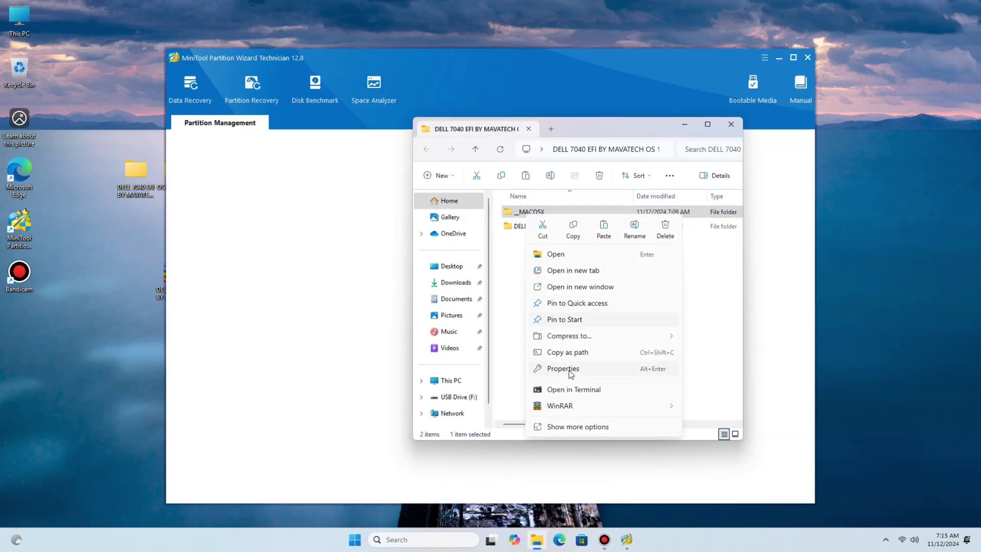
left_click(659, 228)
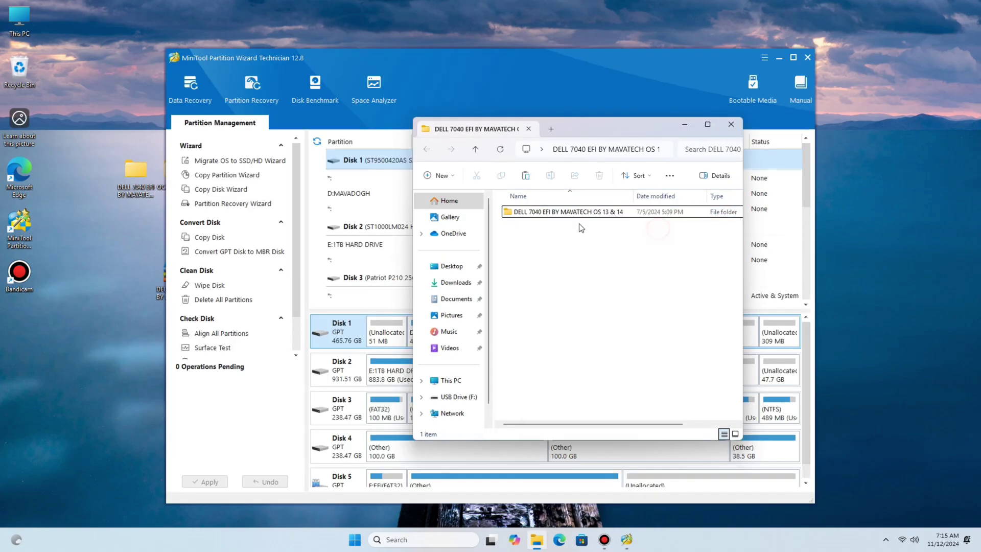
- Delete the .DS_Store files from the inner DELL 7040 EFI BY MAVATECH OS 13 & 14 folder and from its EFI folder
double_click(531, 211)
left_click(533, 226)
right_click(533, 226)
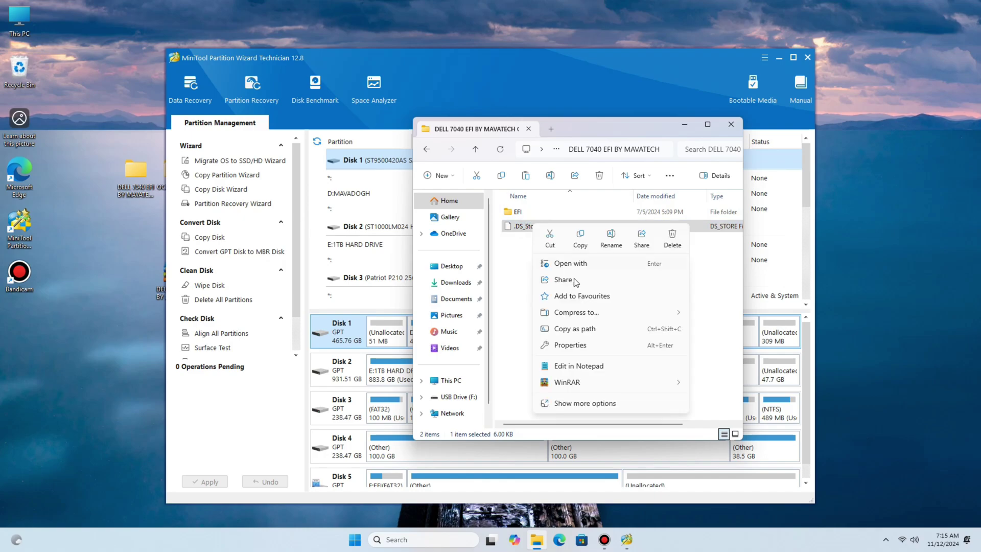
left_click(662, 231)
double_click(543, 215)
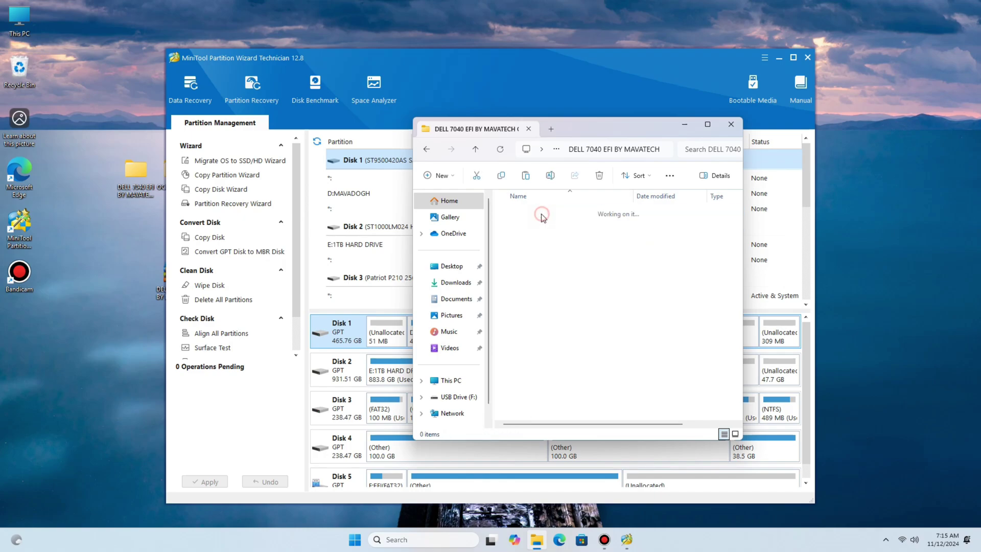
left_click(532, 240)
right_click(532, 240)
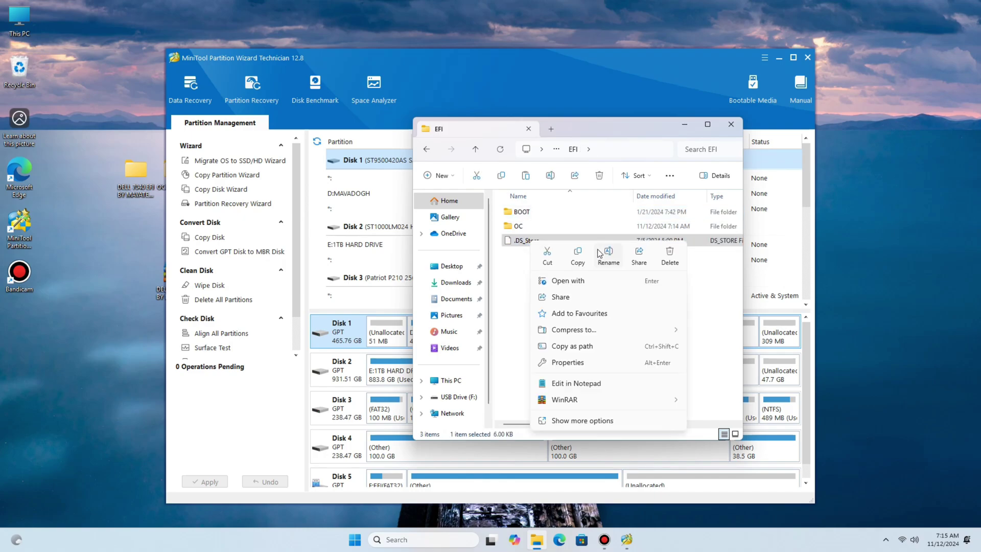
left_click(669, 253)
- Delete oldConfig.plist from the OC folder and close the folder window
double_click(527, 225)
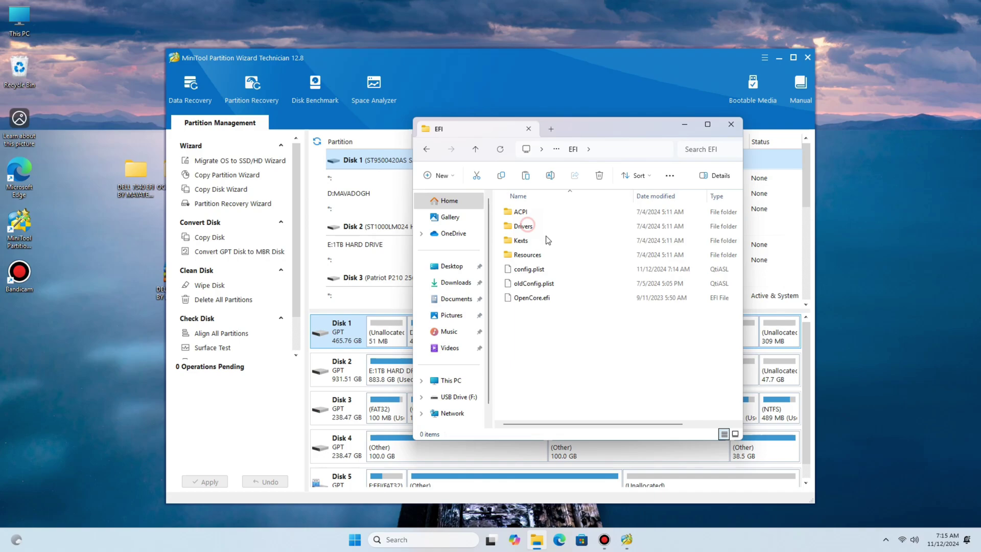
left_click(534, 283)
right_click(532, 284)
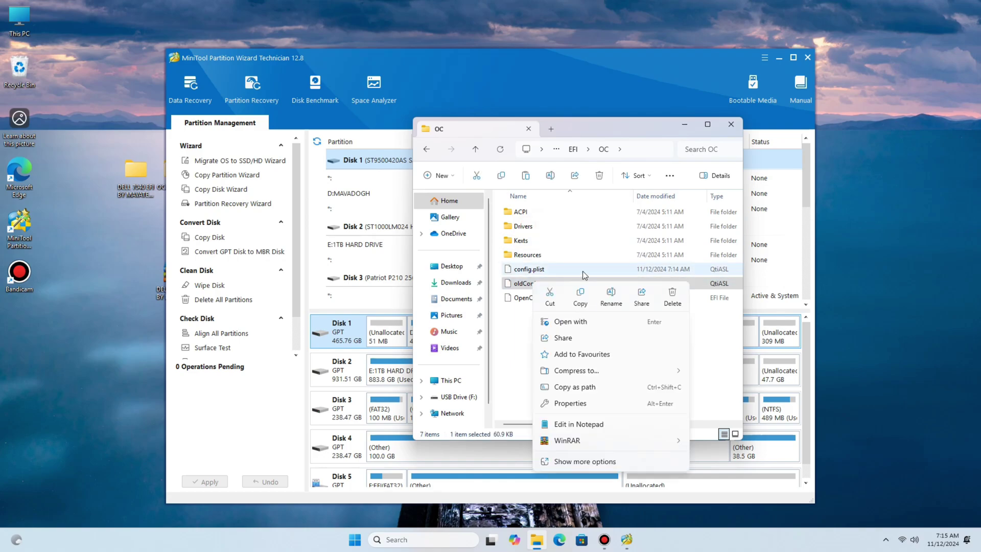
left_click(673, 296)
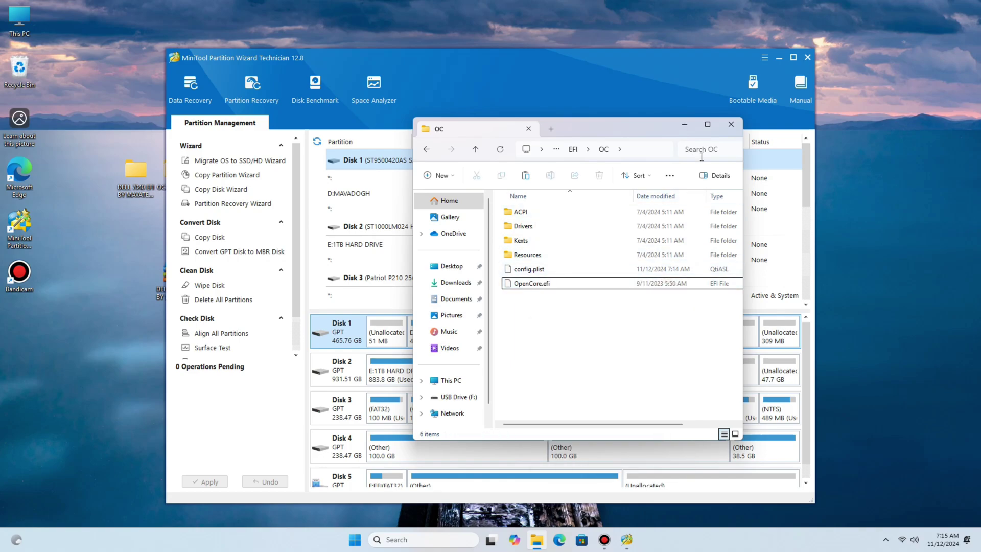
left_click(731, 124)
- Delete the FAT32 partition F:EFI on the removable Disk 5 and apply the pending change
scroll(480, 332, "down", 1)
left_click(383, 472)
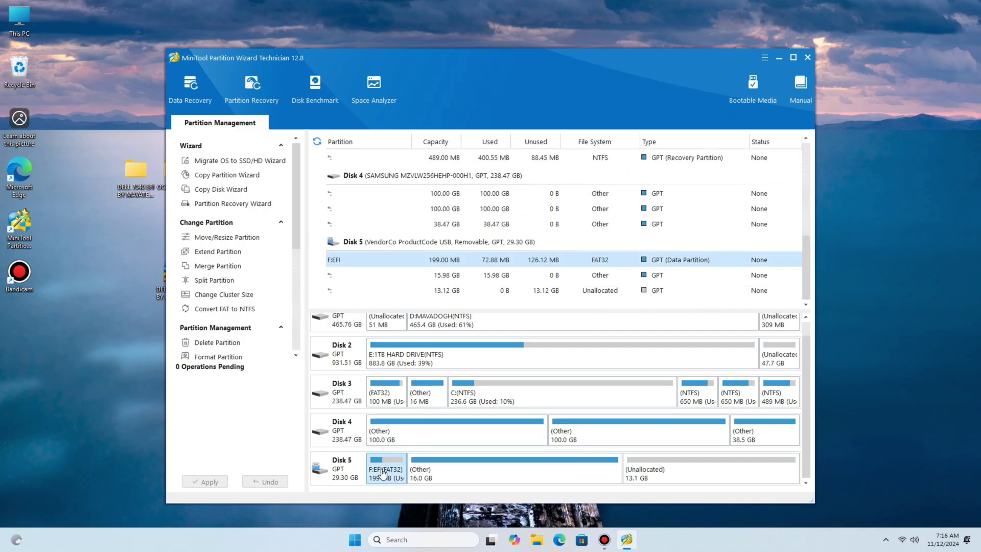
right_click(383, 473)
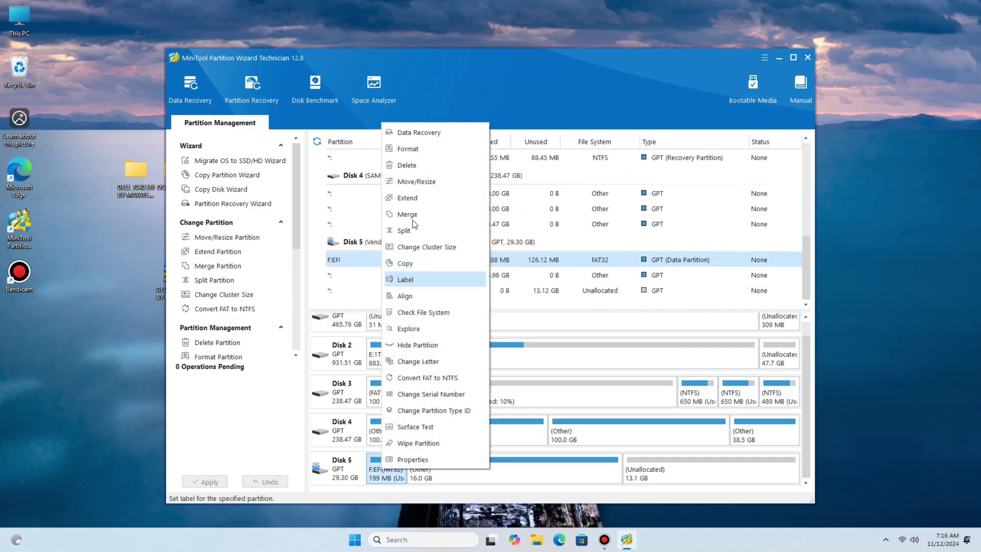
left_click(414, 165)
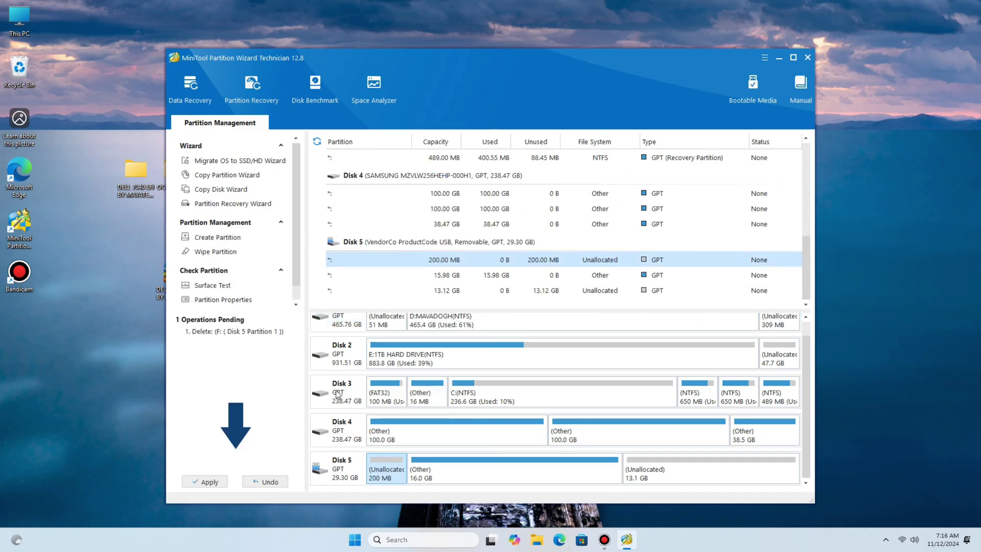
left_click(212, 482)
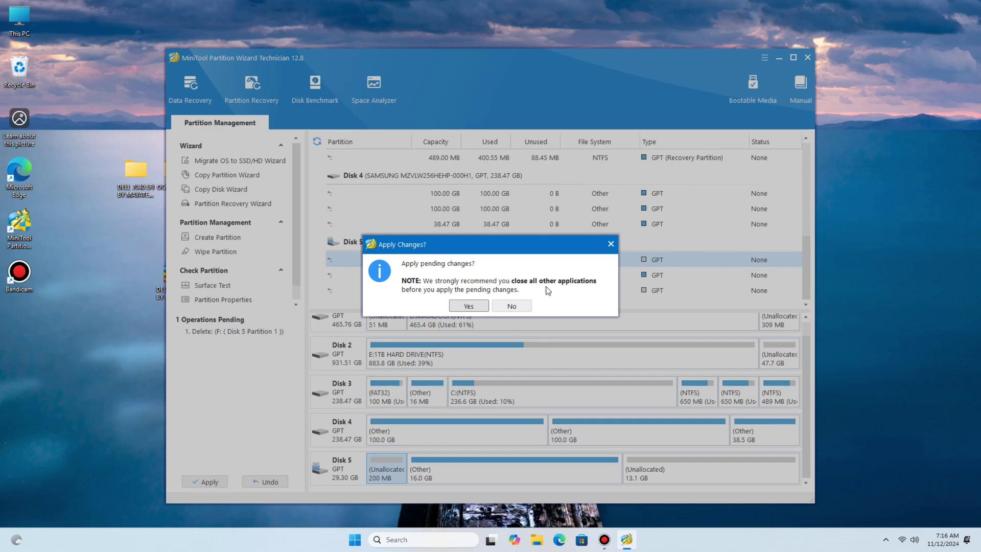
left_click(468, 306)
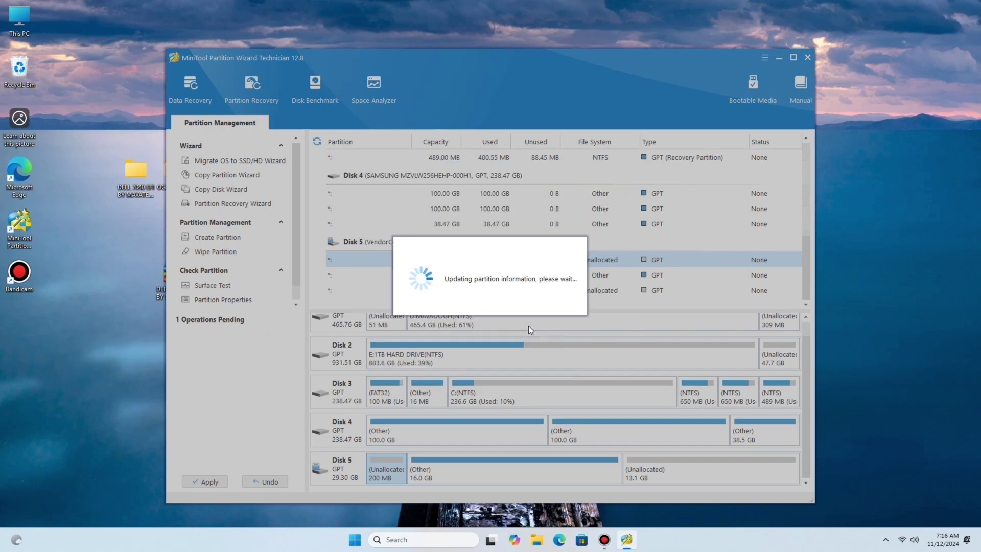
left_click(510, 300)
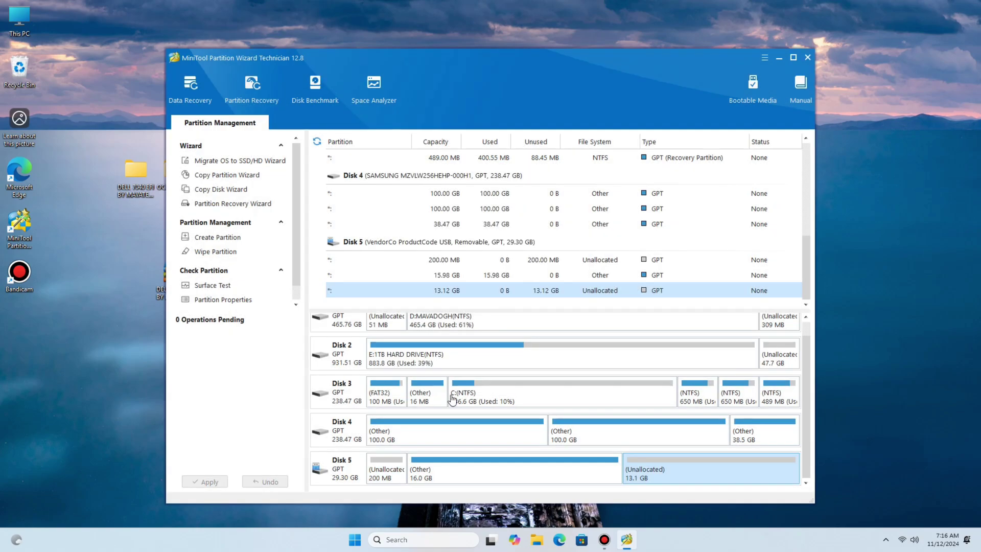
- Create a primary FAT32 partition labelled EFI in the 200 MB unallocated space on Disk 5 and apply the pending change
left_click(394, 469)
right_click(393, 465)
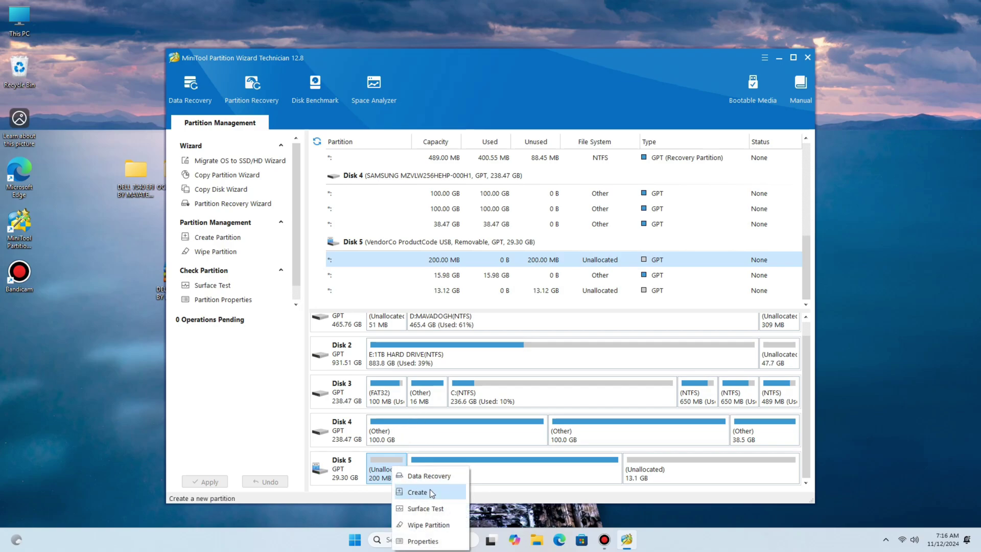
left_click(428, 493)
left_click(464, 305)
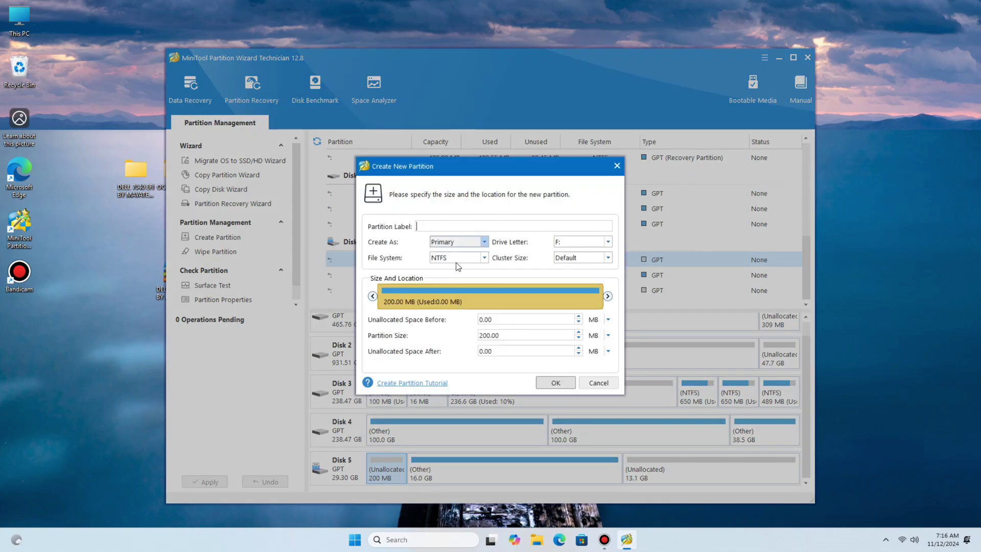
left_click(484, 257)
left_click(462, 278)
left_click(445, 223)
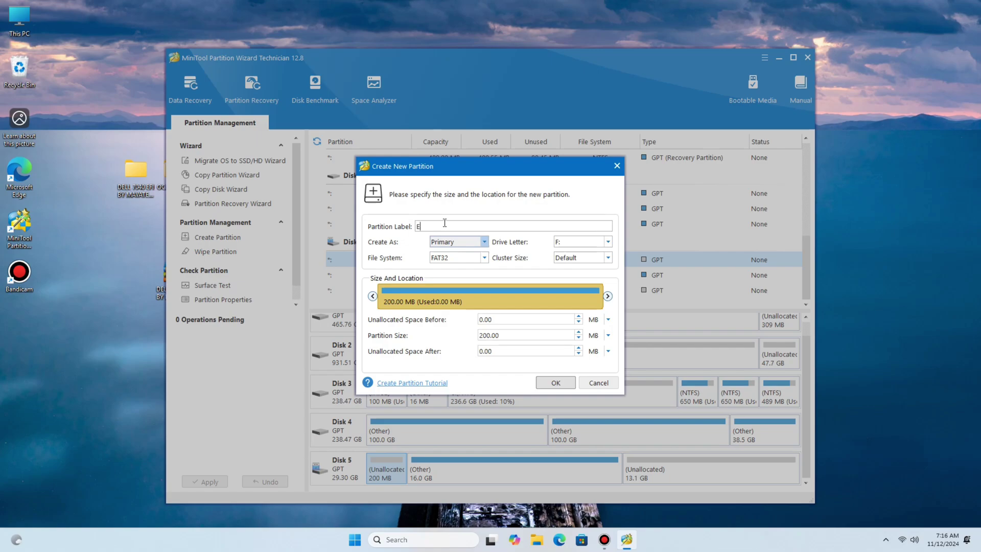
type("EFI")
left_click(553, 384)
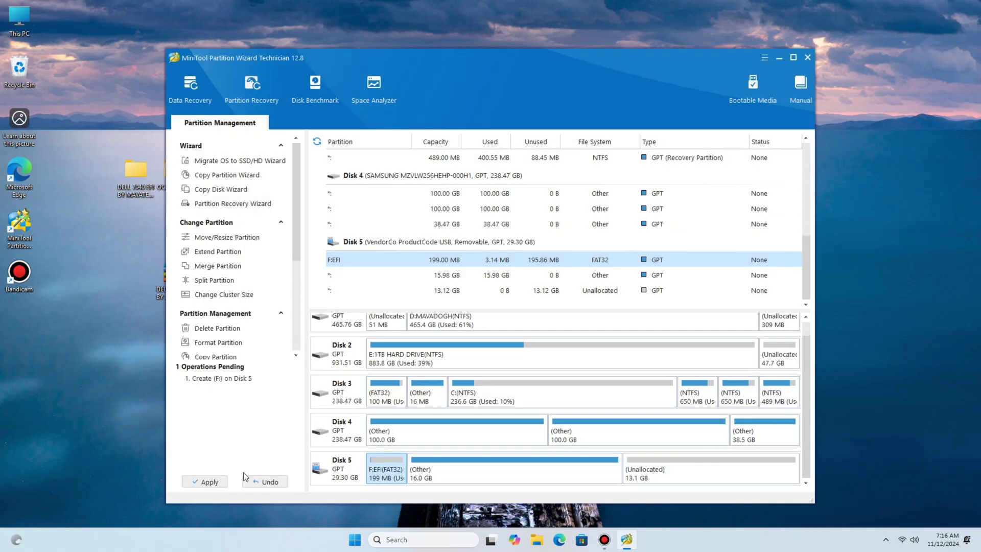
left_click(206, 482)
left_click(468, 306)
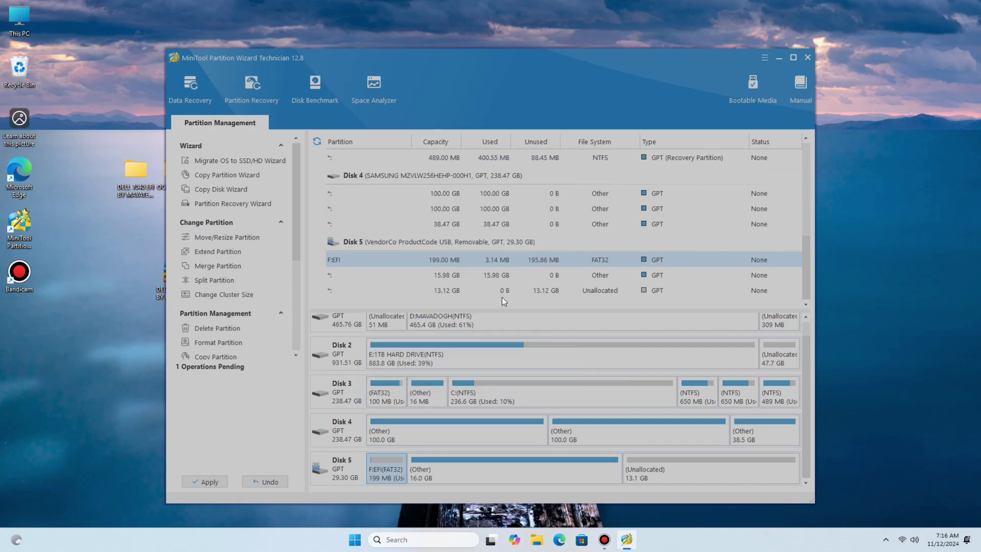
left_click(499, 300)
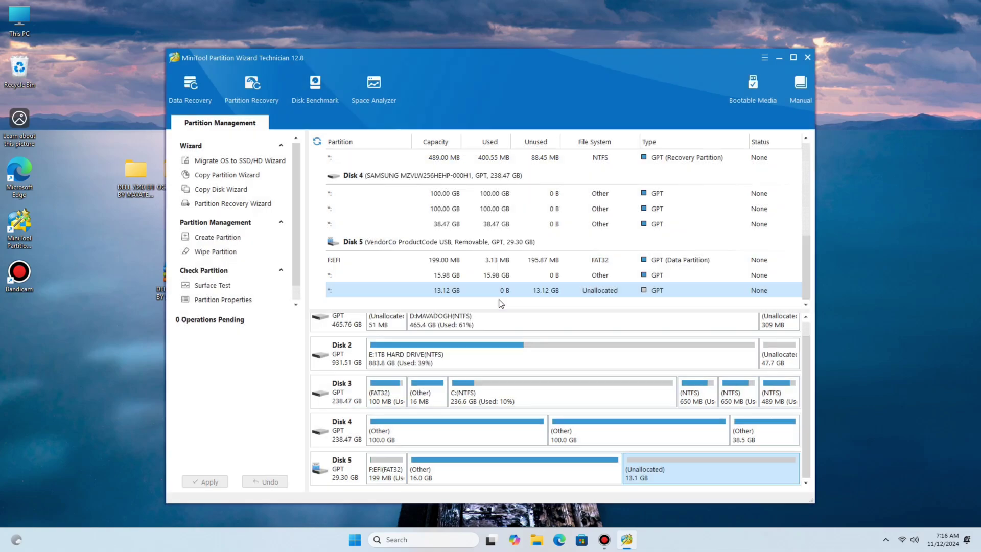
- Minimize the partition manager and open the EFI (F:) drive in File Explorer
left_click(373, 468)
left_click(778, 57)
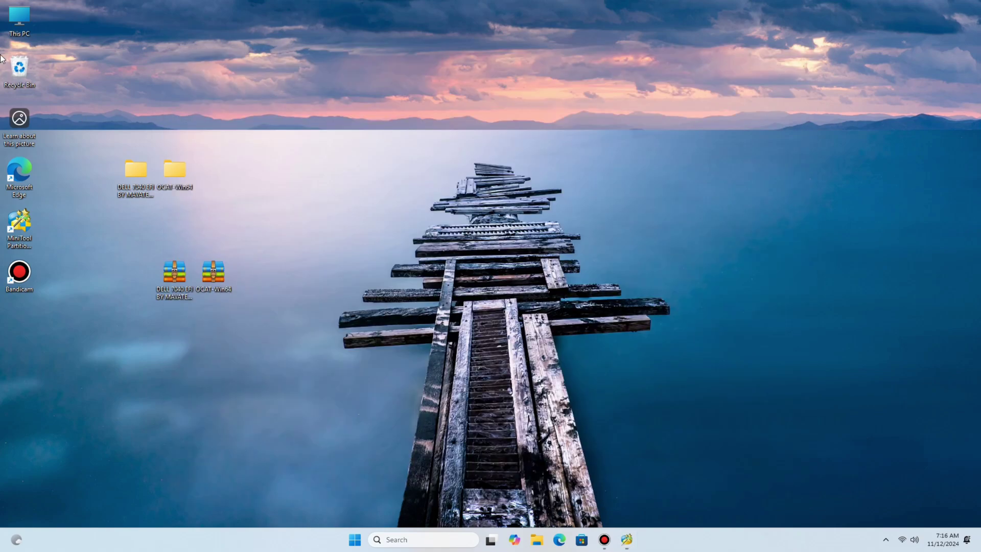
double_click(16, 23)
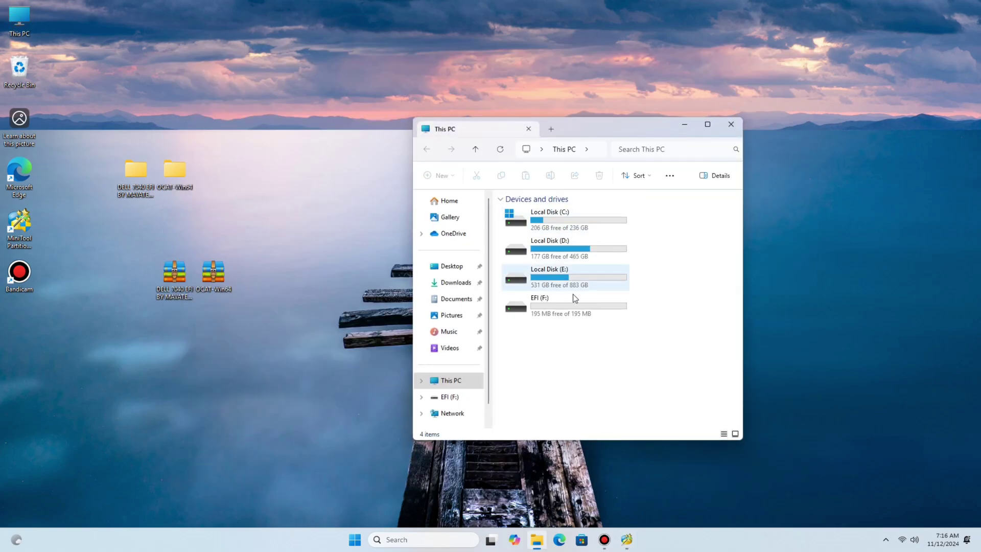
left_click(570, 303)
- Copy the EFI folder from the inner DELL 7040 EFI BY MAVATECH OS 13 & 14 folder to the EFI (F:) drive
left_click_drag(135, 172, 213, 71)
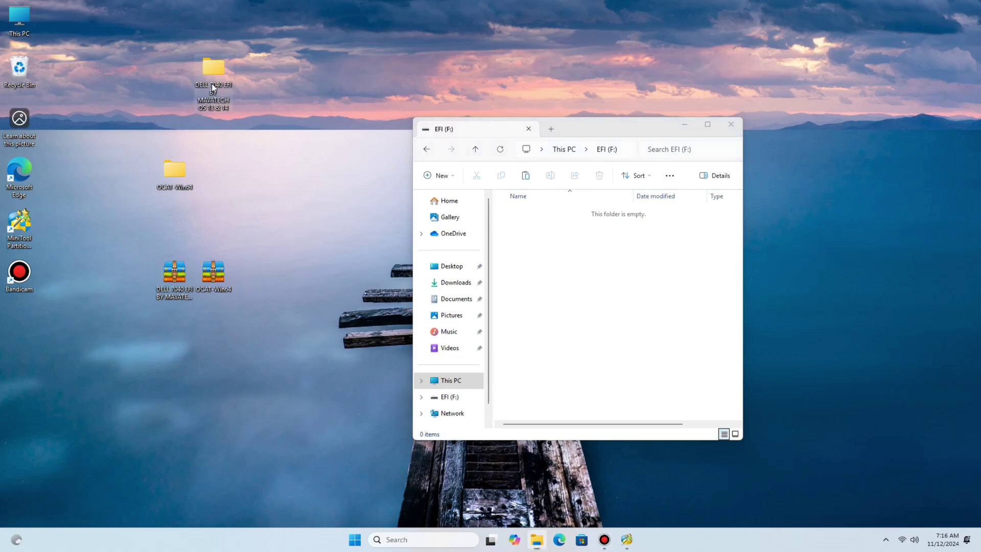
double_click(213, 87)
left_click_drag(591, 128, 216, 123)
double_click(202, 205)
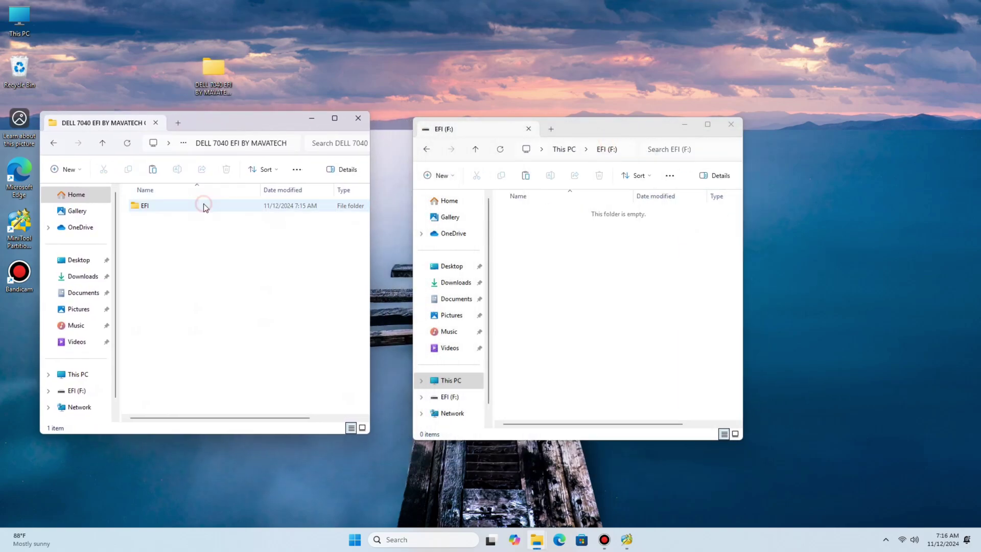
left_click(198, 210)
double_click(197, 207)
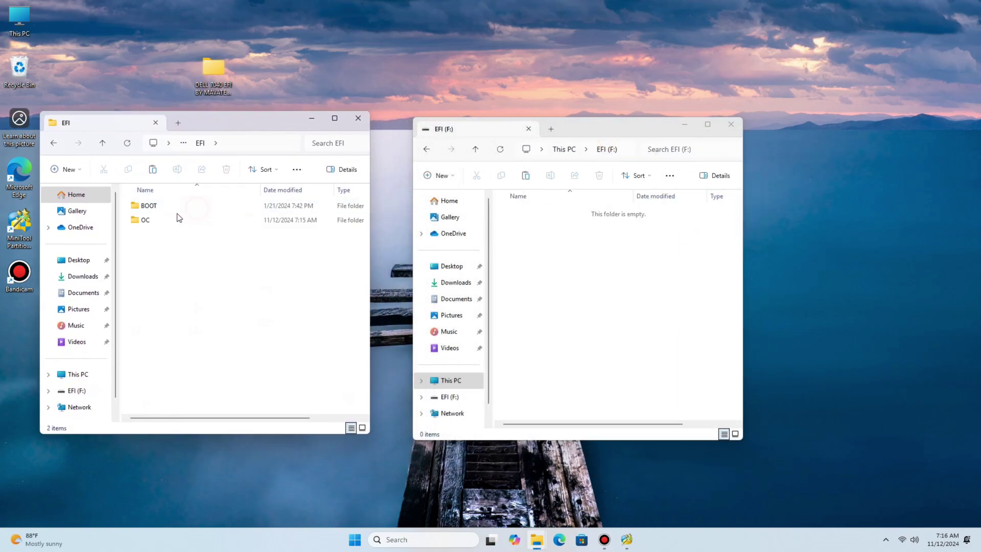
left_click(53, 144)
left_click_drag(193, 212, 545, 277)
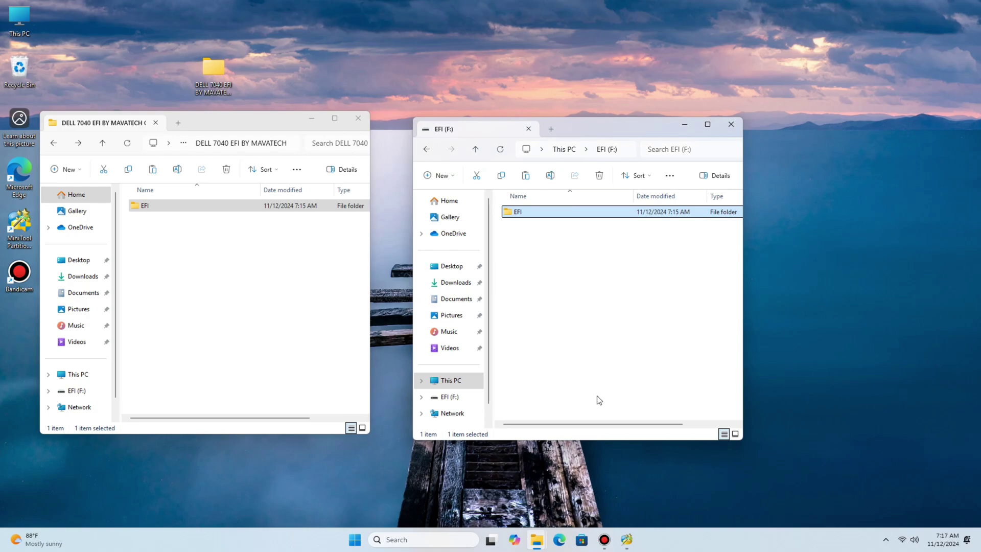
- In MiniTool Partition Wizard, change the type ID of F:EFI on Disk 5 to EFI System Partition and apply the pending change
left_click(625, 541)
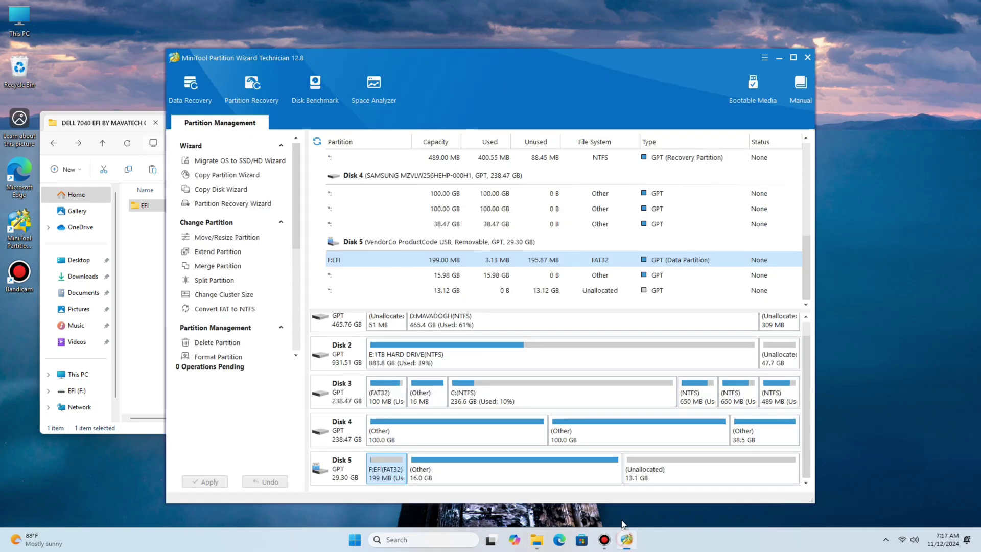
right_click(388, 472)
left_click(424, 409)
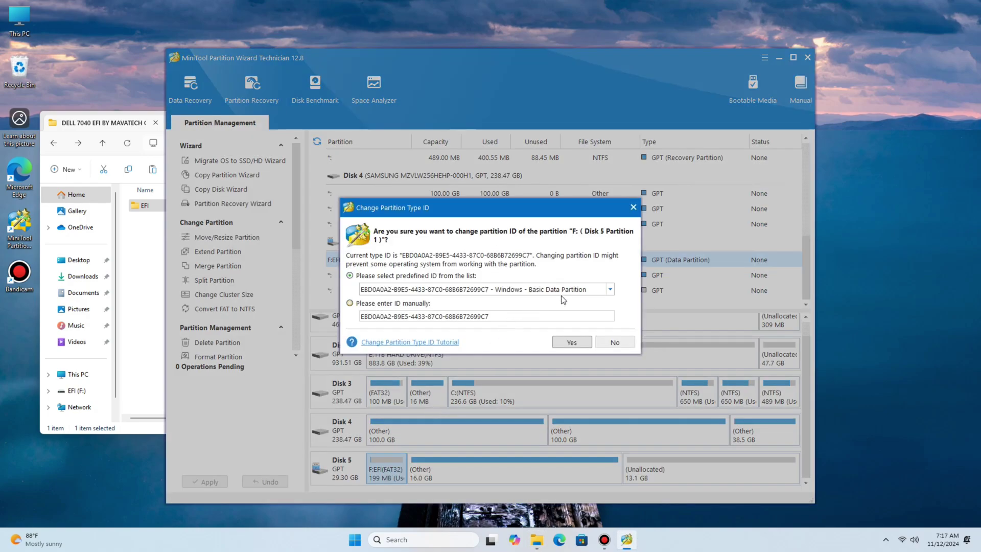
left_click(611, 290)
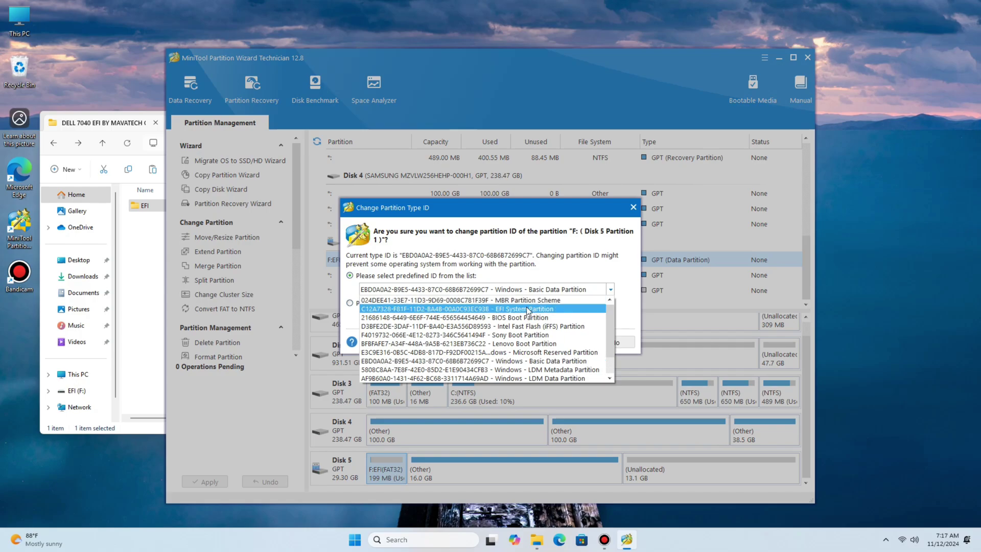
left_click(527, 309)
left_click(569, 342)
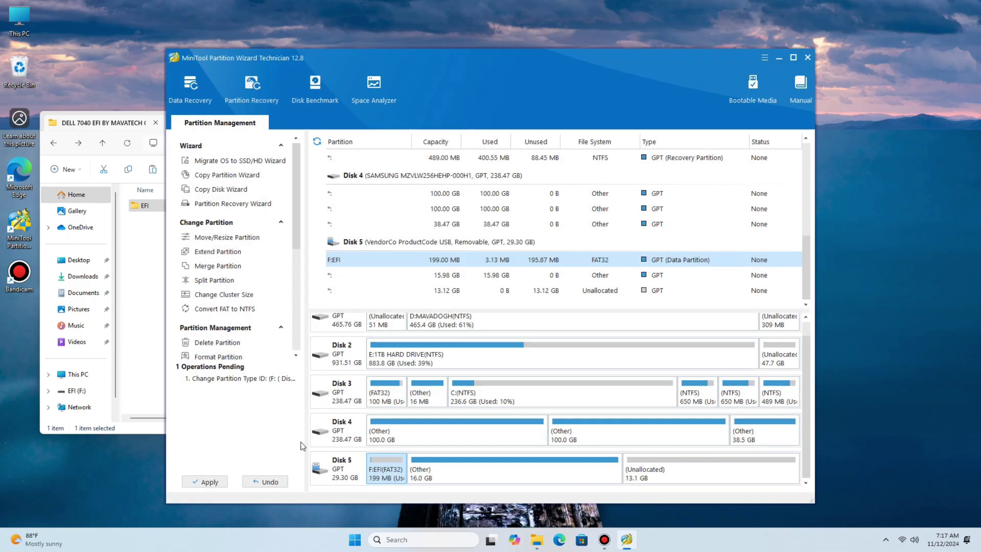
left_click(199, 481)
left_click(468, 305)
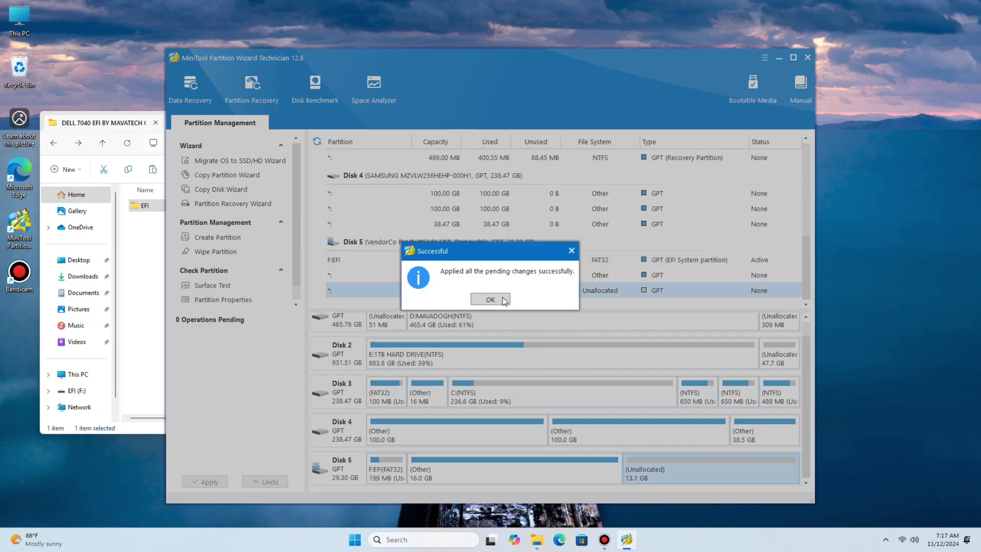
left_click(500, 301)
- Close the partition manager and folder windows, and place the DELL 7040 EFI folder beside OCAT-Win64 on the desktop
left_click(807, 57)
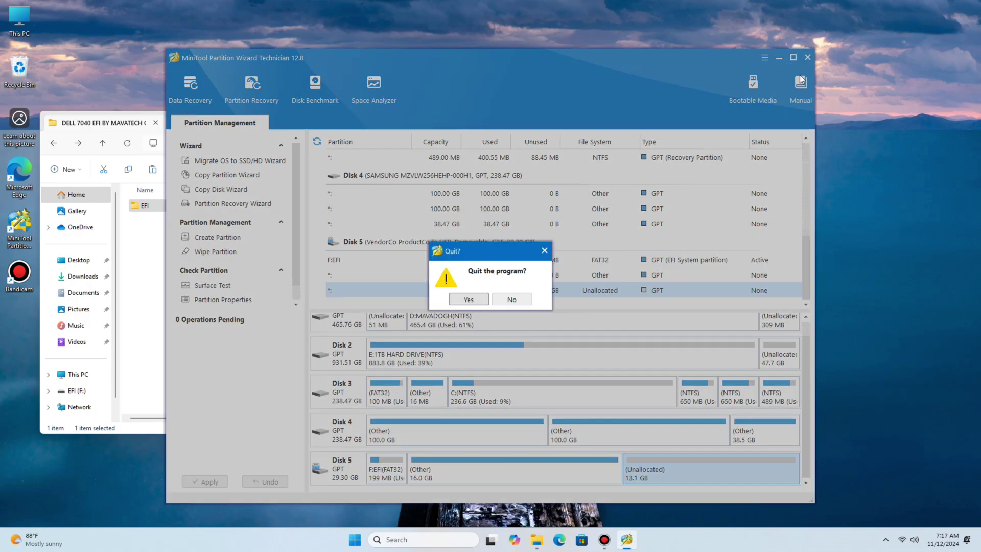
left_click(465, 301)
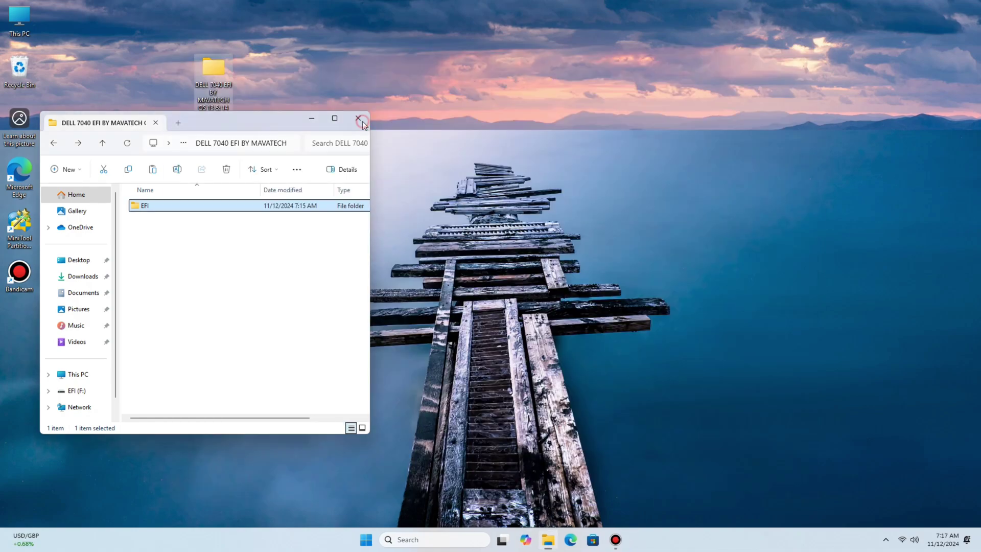
left_click(362, 123)
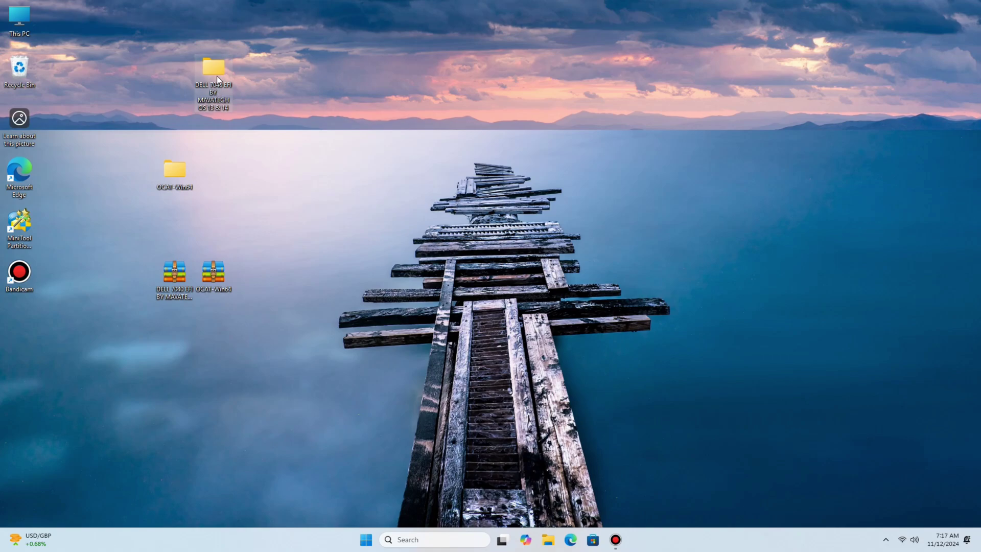
left_click_drag(222, 154, 232, 170)
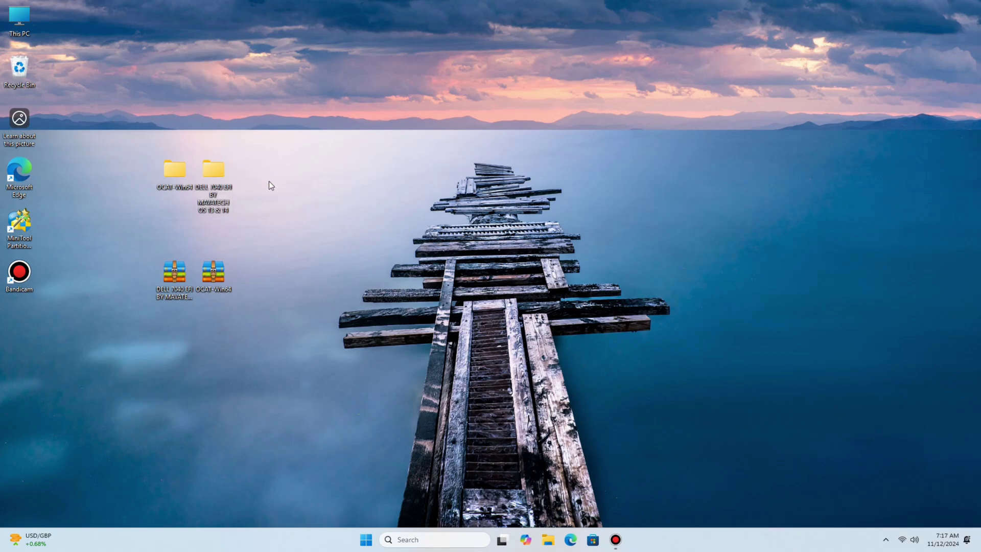
left_click(613, 543)
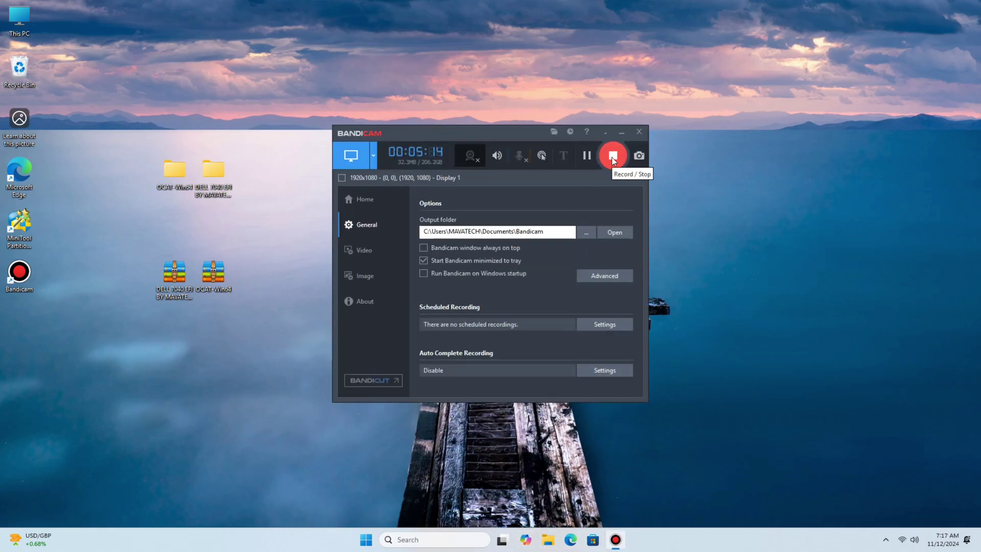